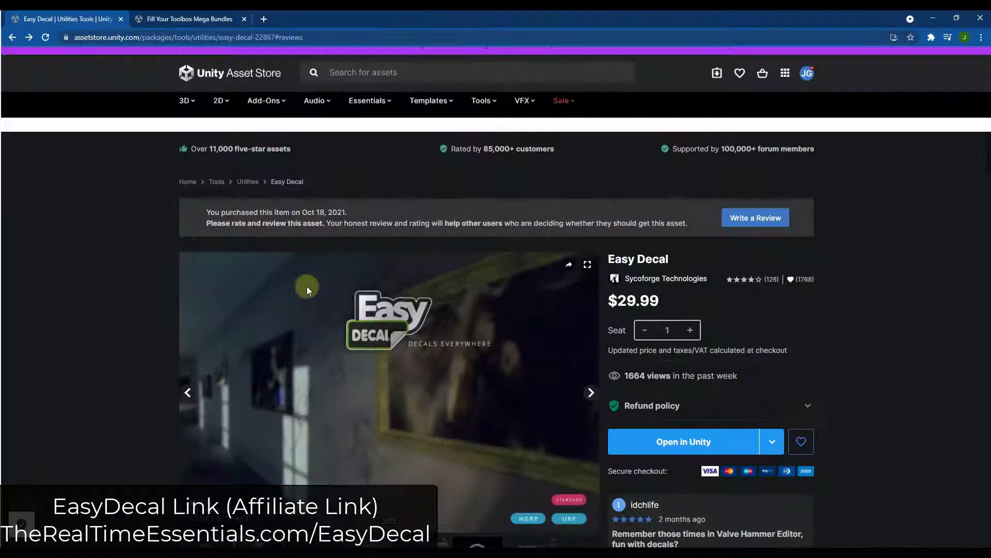
- Browse the Mega Bundles offer page, then return to the Easy Decal product page
scroll(328, 347, down, 1)
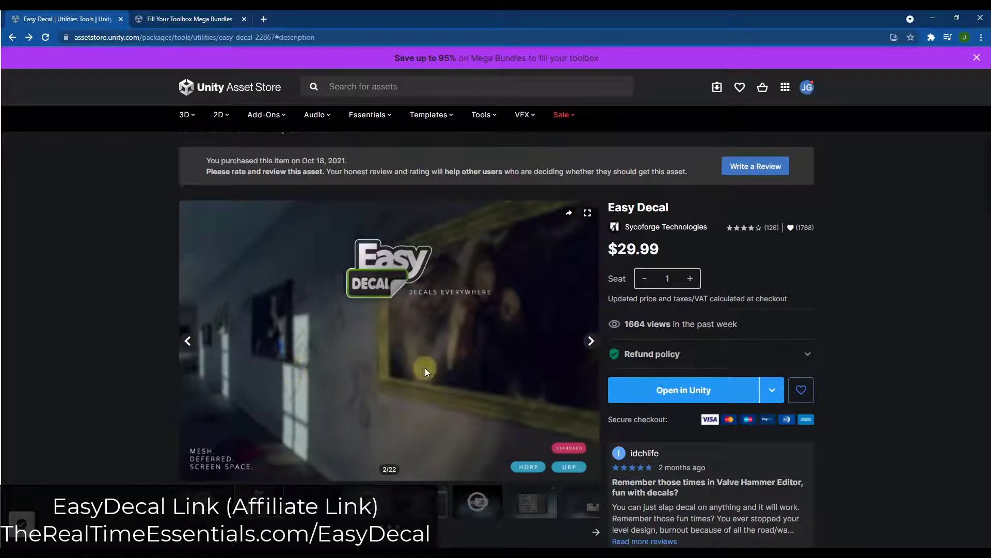
click(197, 18)
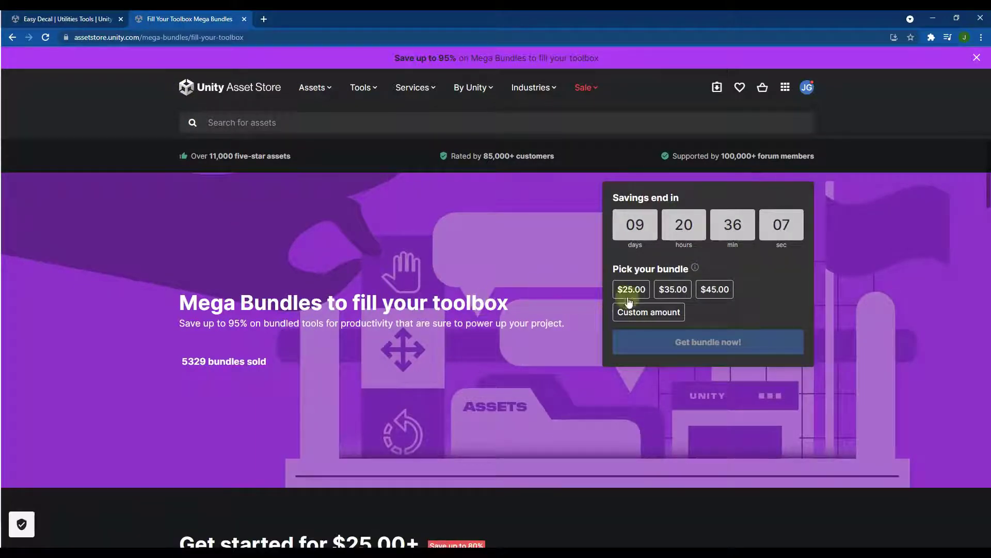
scroll(543, 297, down, 6)
scroll(543, 296, down, 2)
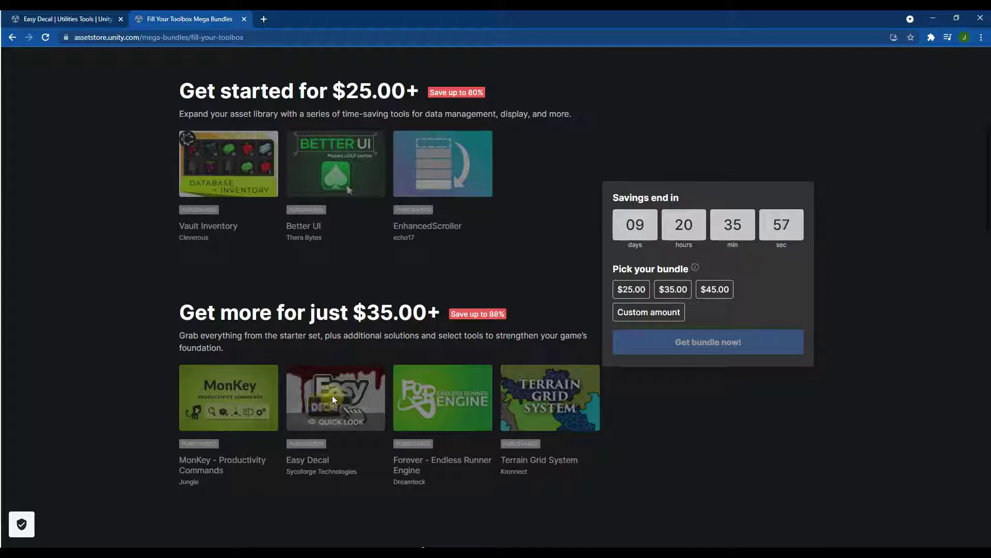
scroll(332, 396, down, 2)
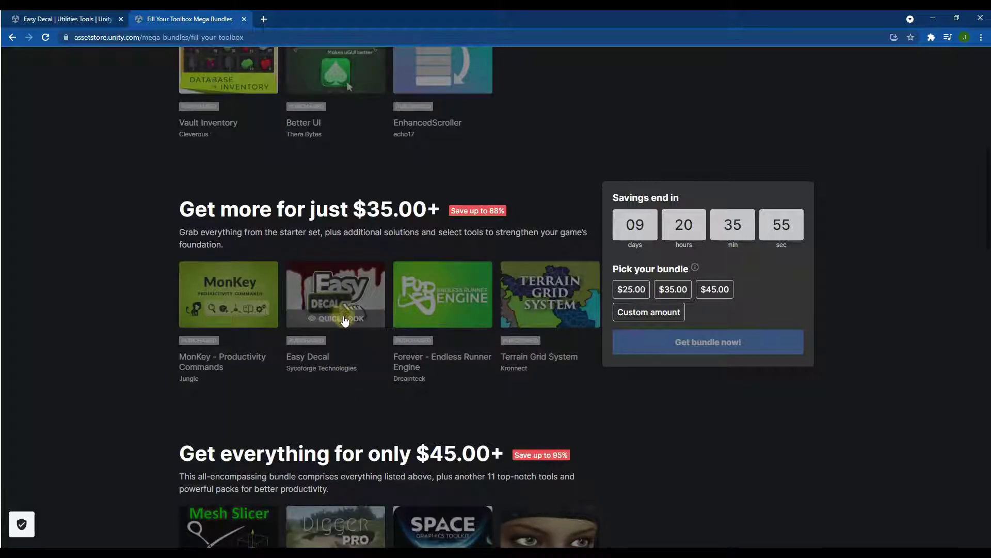
scroll(548, 273, up, 1)
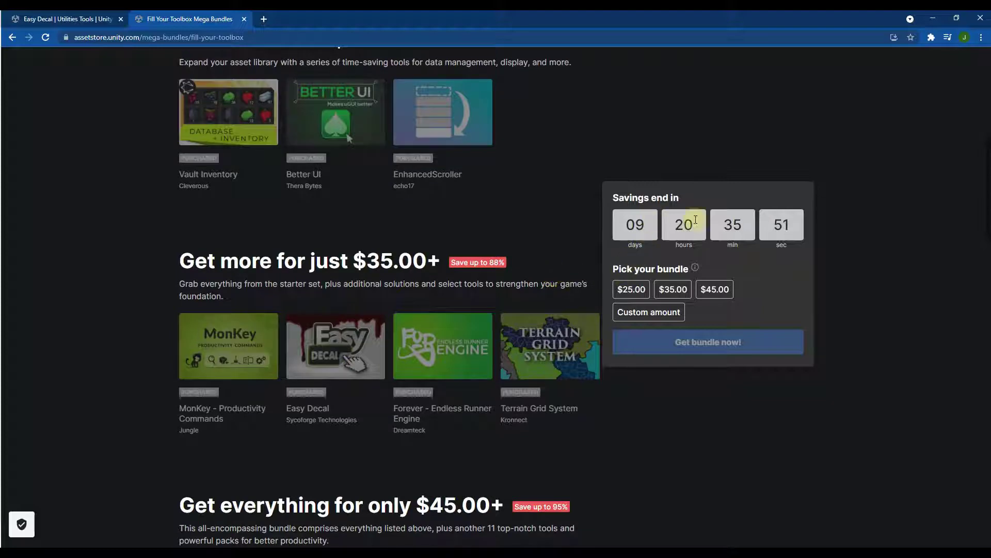
click(343, 358)
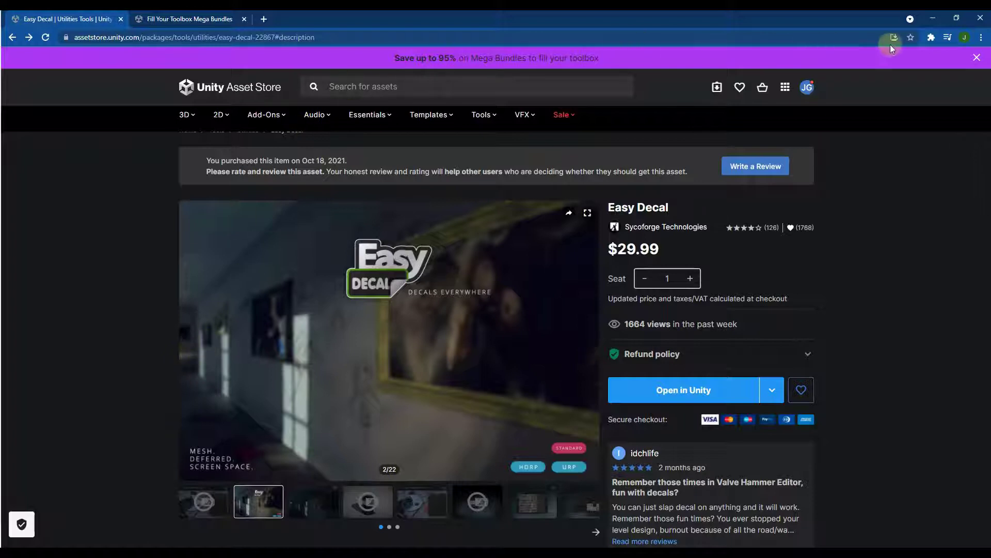
- Bring up the Unity editor and check Easy Decal in the Package Manager
click(935, 19)
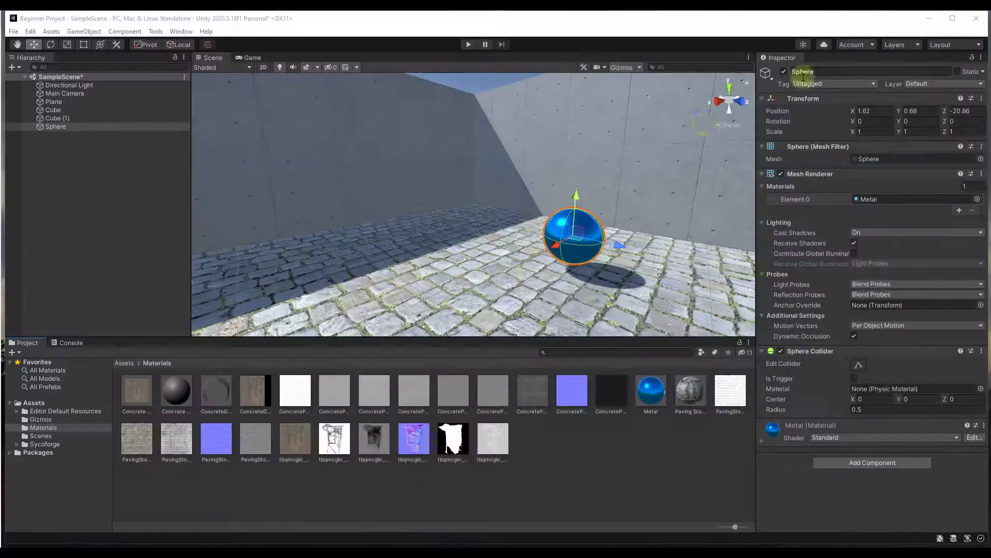
click(154, 32)
click(173, 41)
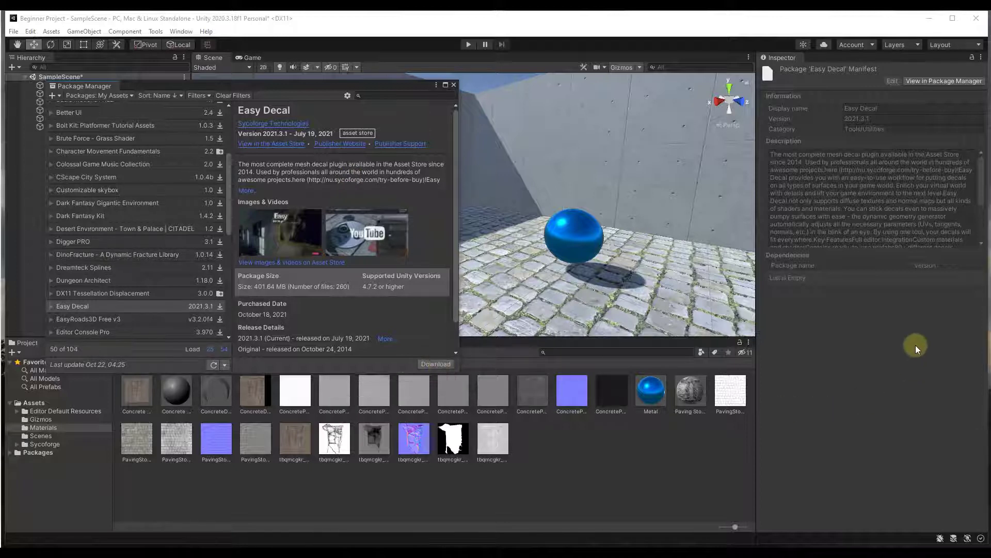
click(454, 85)
- Open the Sycoforge > Easy Decal project folder and launch easy_decal_doc.pdf
click(45, 444)
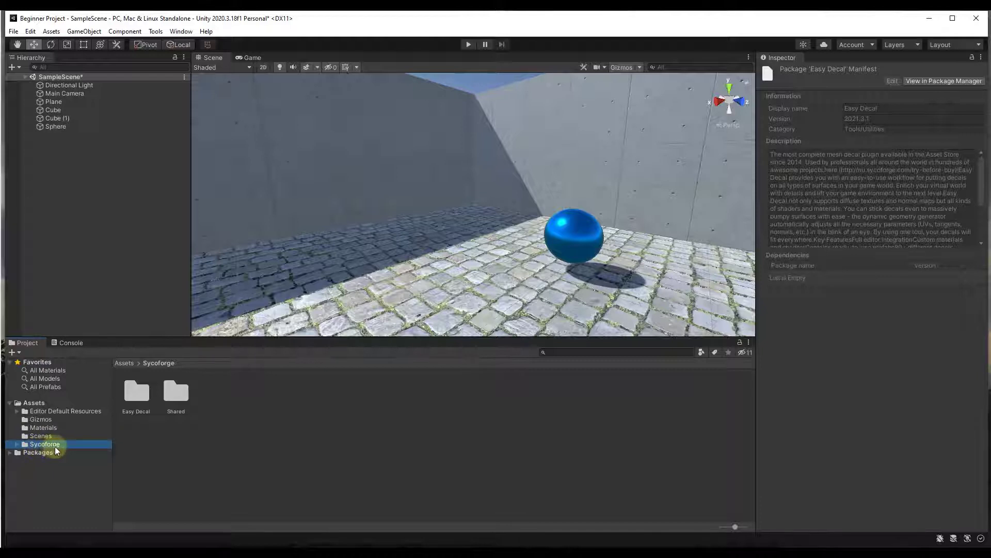
double_click(135, 391)
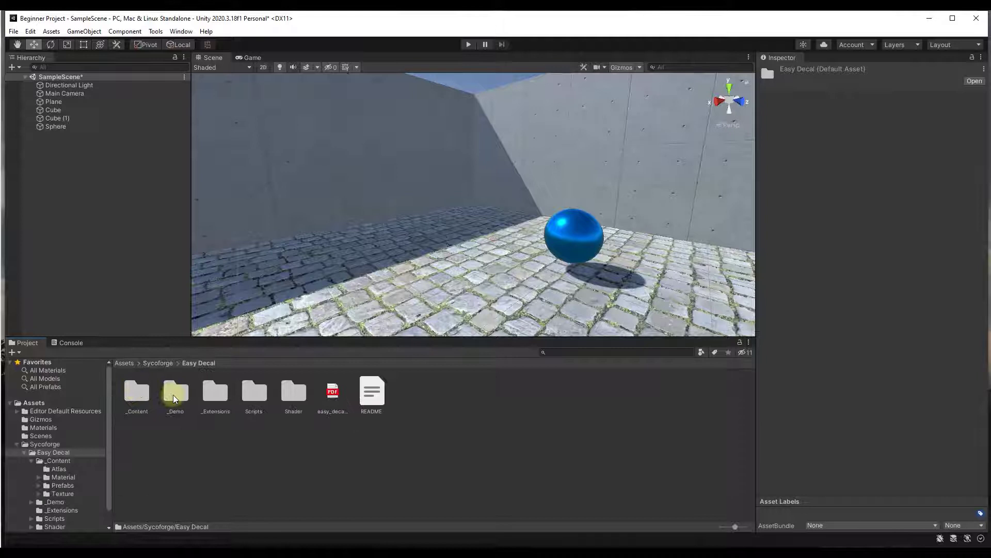
double_click(334, 393)
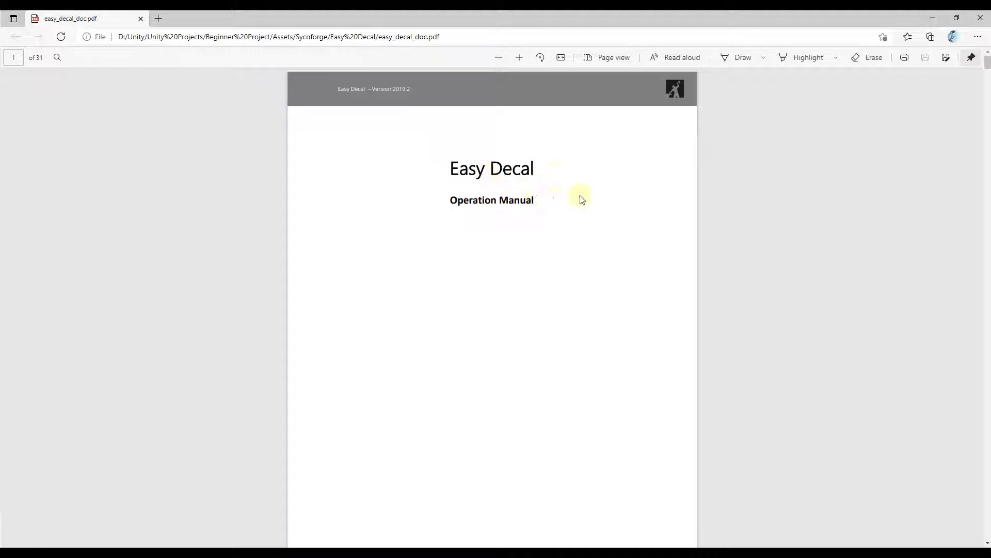
- Scroll the Easy Decal operation manual down toward its table of contents
scroll(533, 319, down, 20)
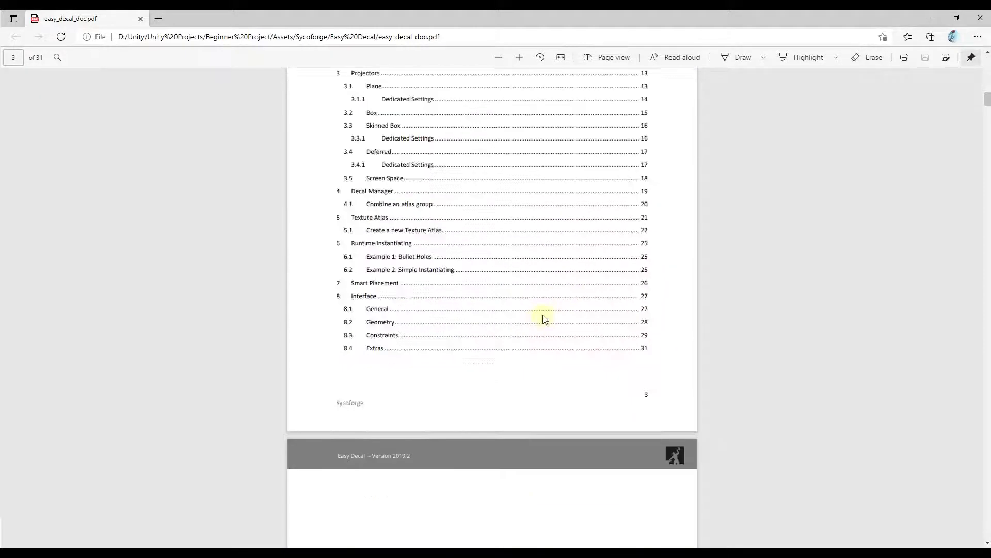
scroll(543, 318, down, 20)
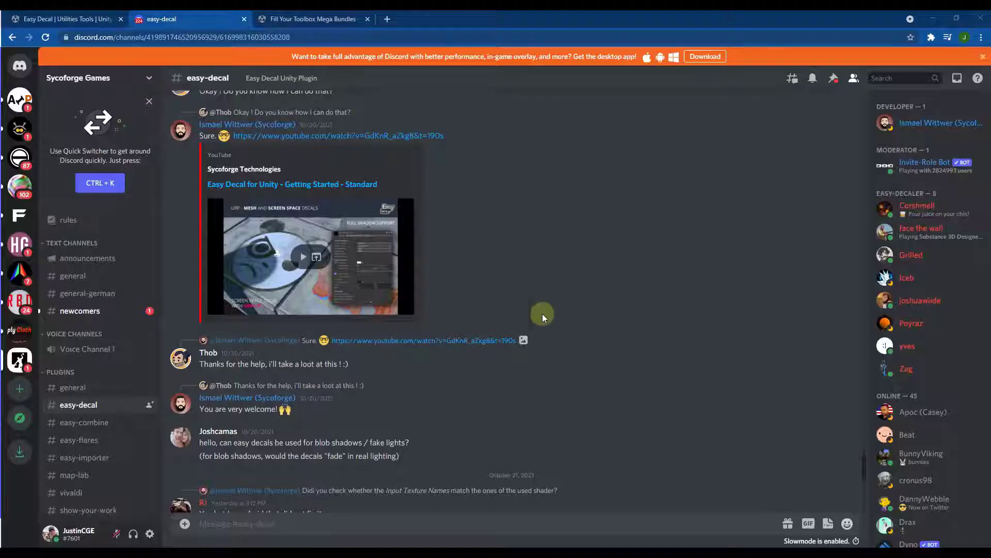
- Scroll up through earlier help messages in the #easy-decal channel
scroll(518, 241, up, 3)
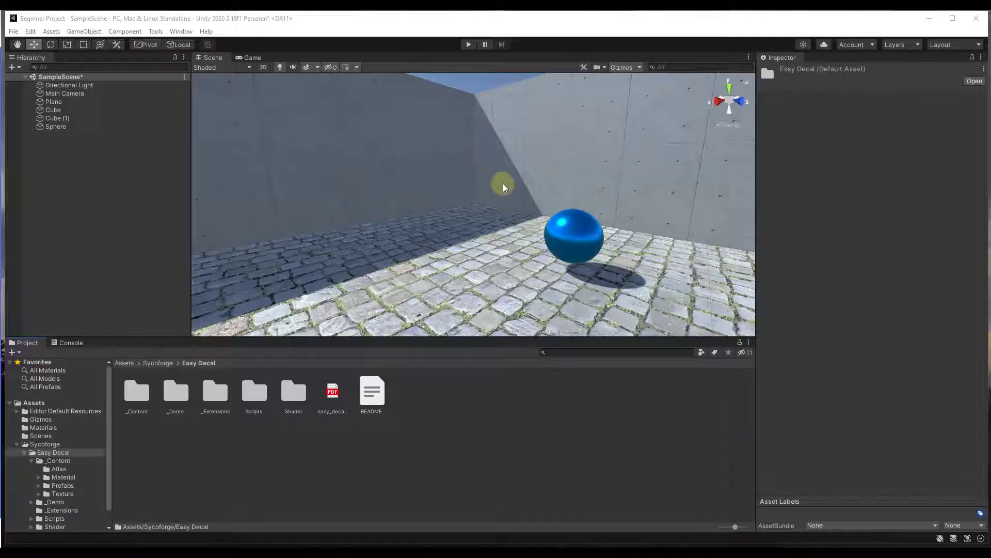
- Create an empty GameObject at 4.32, 1.119, -22.1 and search components for 'eas'
right_drag(516, 191, 495, 185)
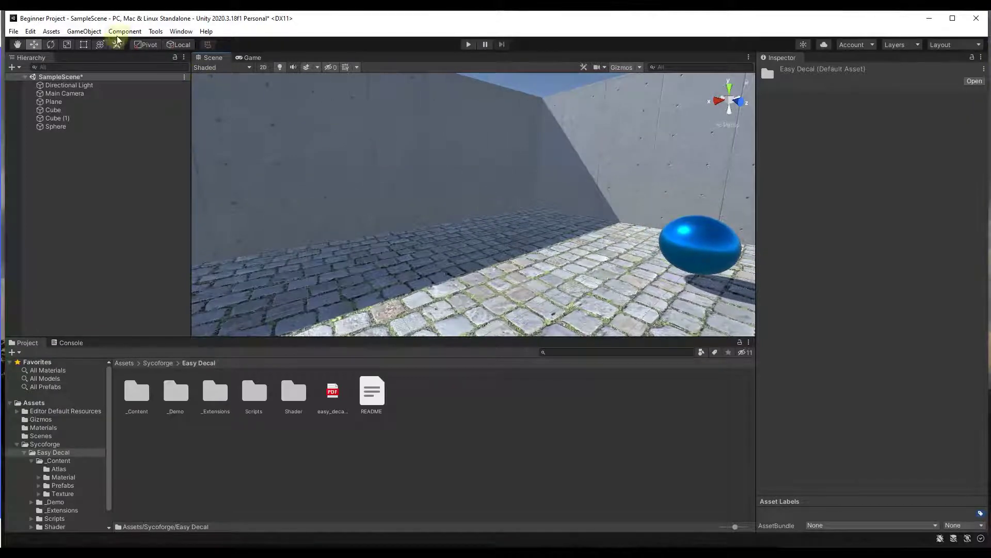
click(84, 31)
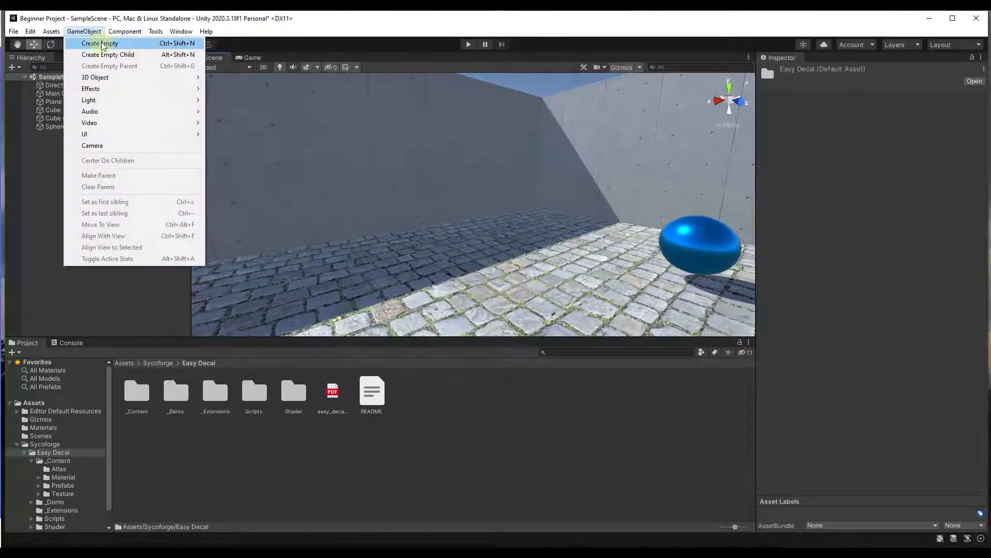
click(98, 42)
click(501, 212)
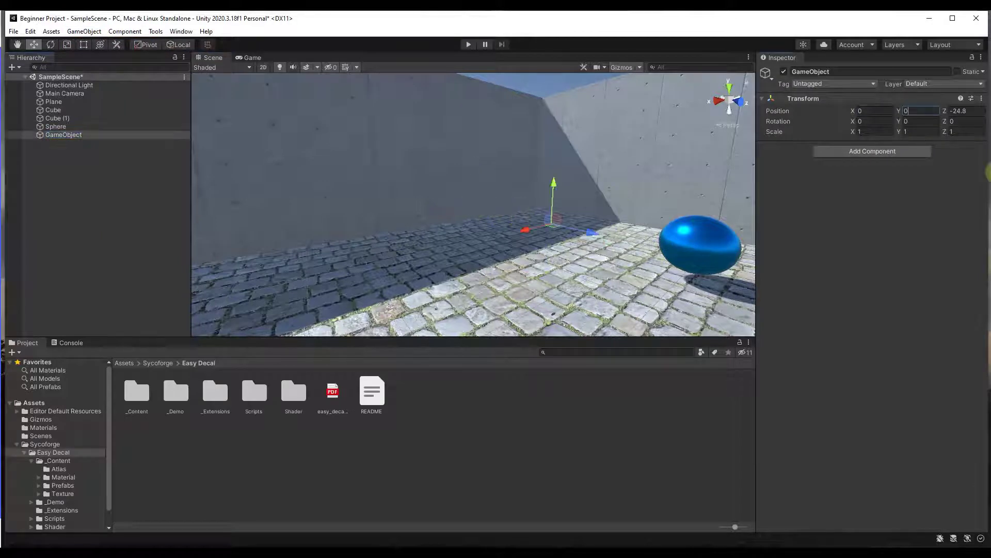
key(ctrl+z)
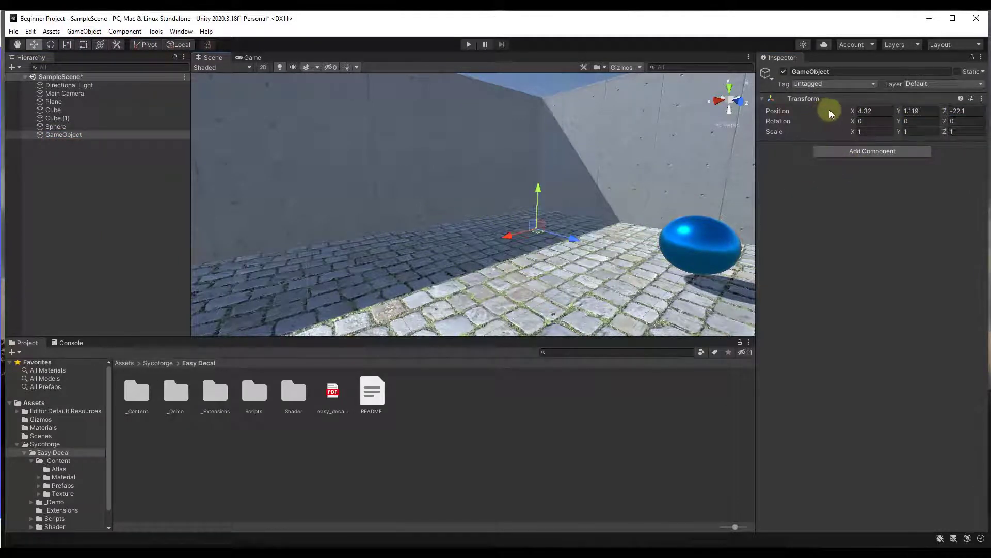
click(872, 151)
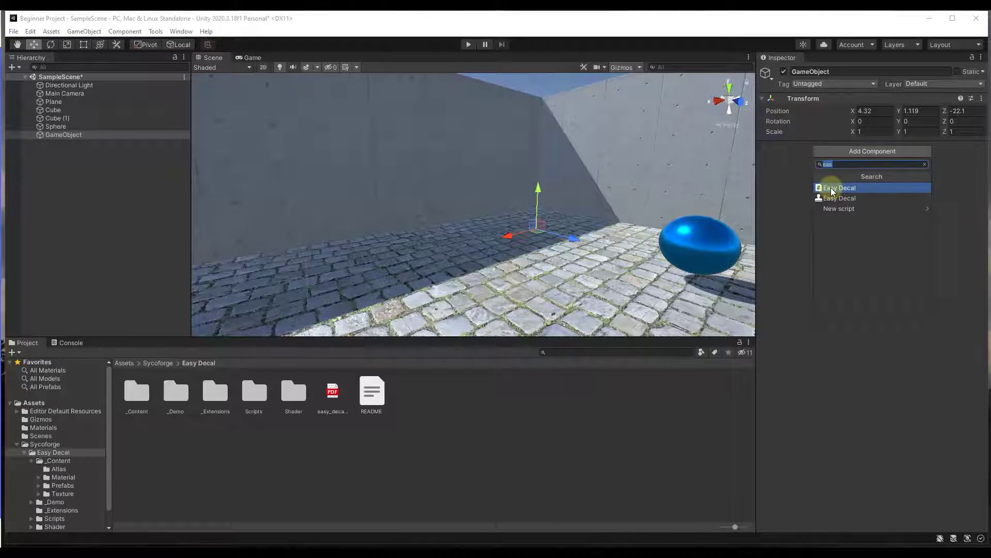
- Add an Easy Decal component and move the decal across the floor into view
click(833, 189)
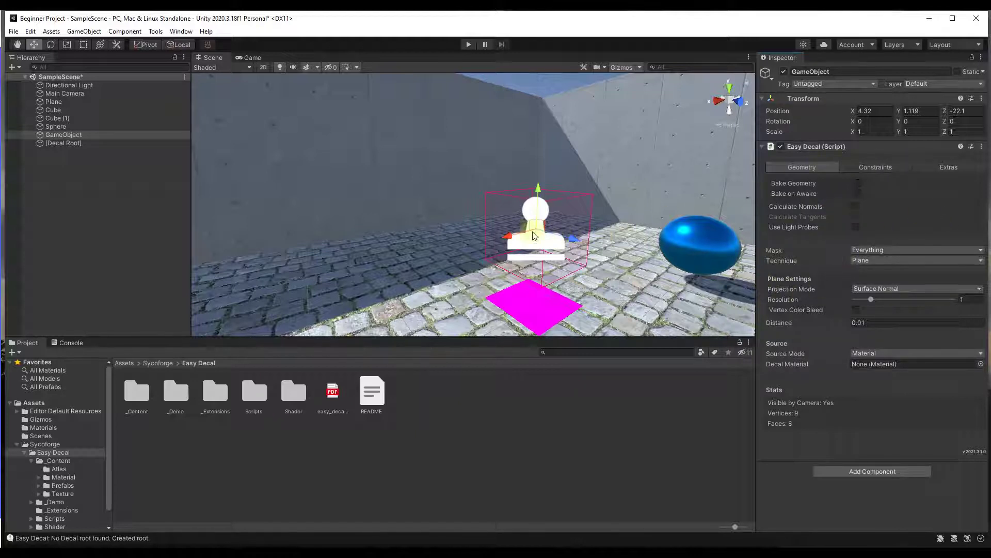
drag(535, 236, 622, 240)
key(f)
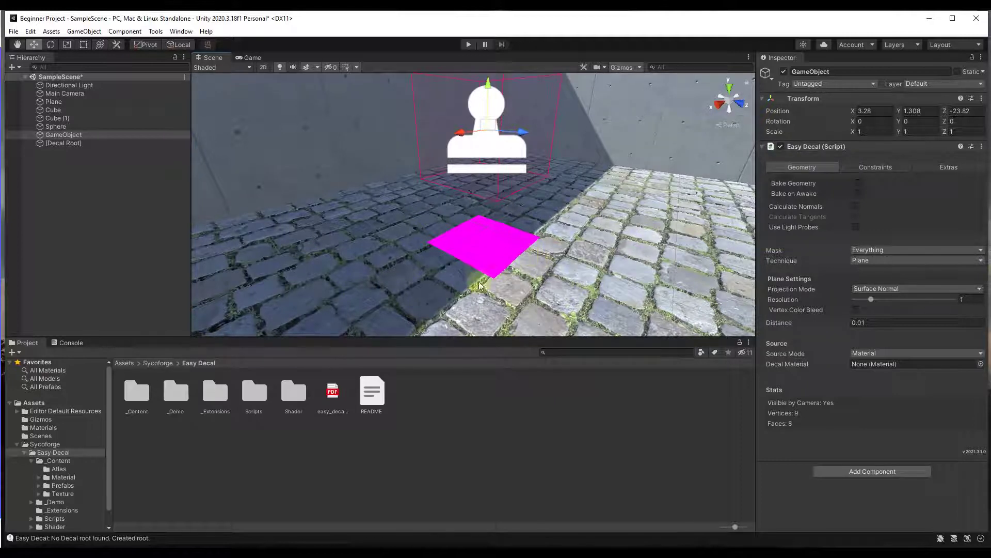
- Open the _Content > Material > Graffiti folder and reselect the decal object
click(64, 478)
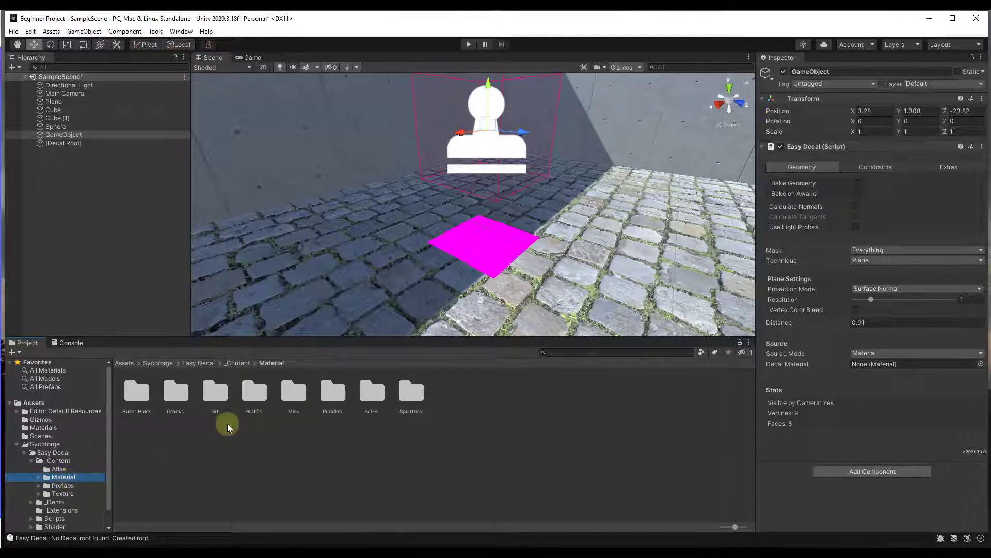
double_click(254, 391)
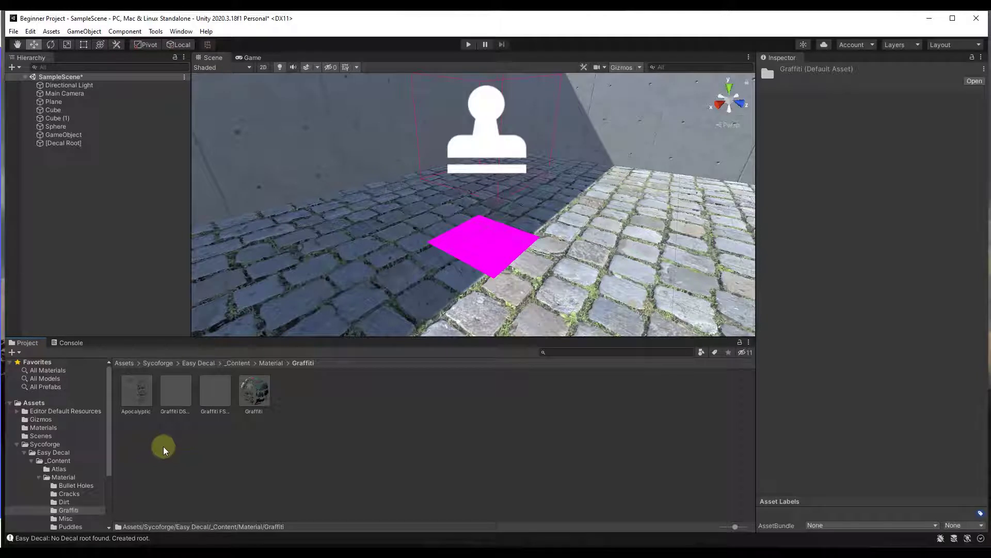
click(476, 152)
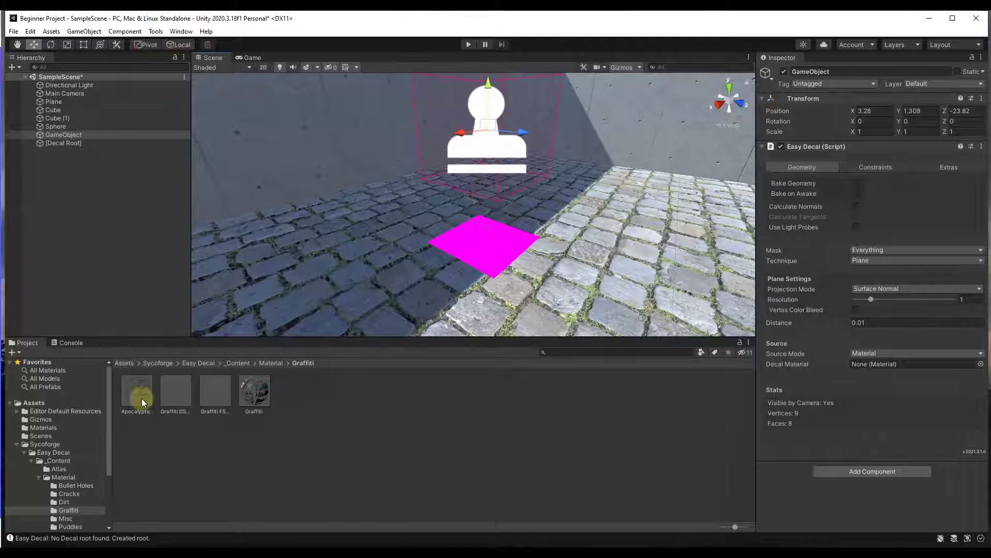
- Apply the Apocalyptic graffiti material and rotate the decal to -90, 90, 90 facing the wall
drag(142, 398, 872, 364)
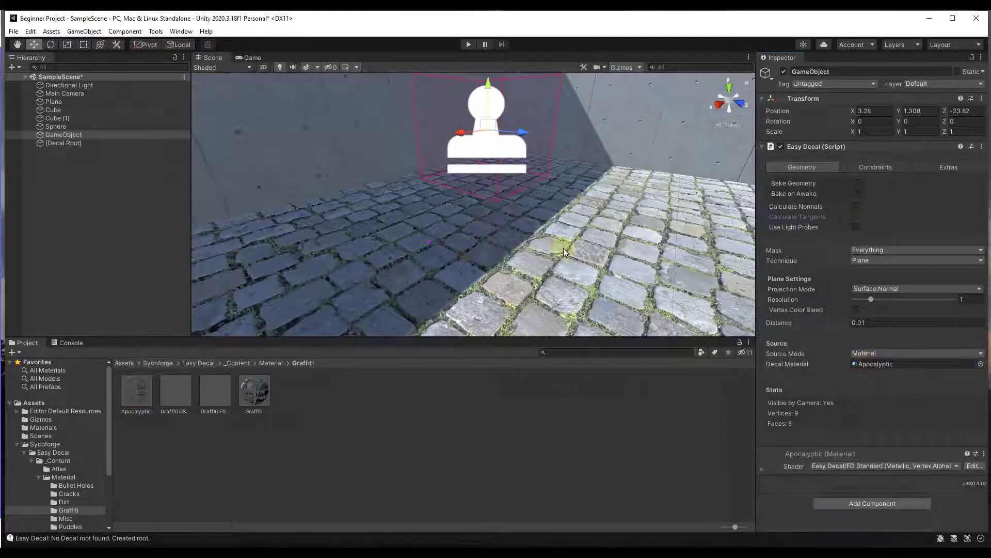
click(870, 133)
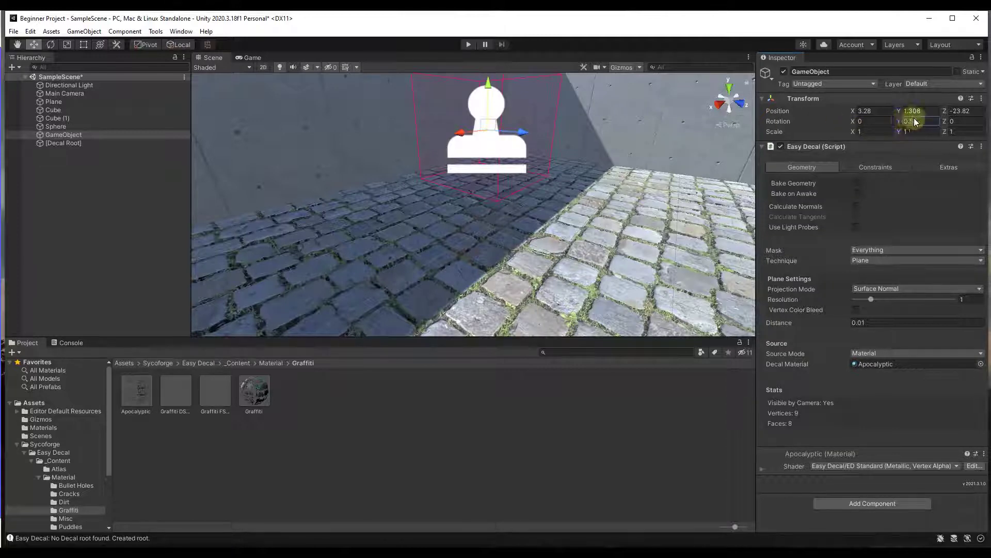
drag(899, 121, 454, 126)
right_drag(454, 126, 420, 149)
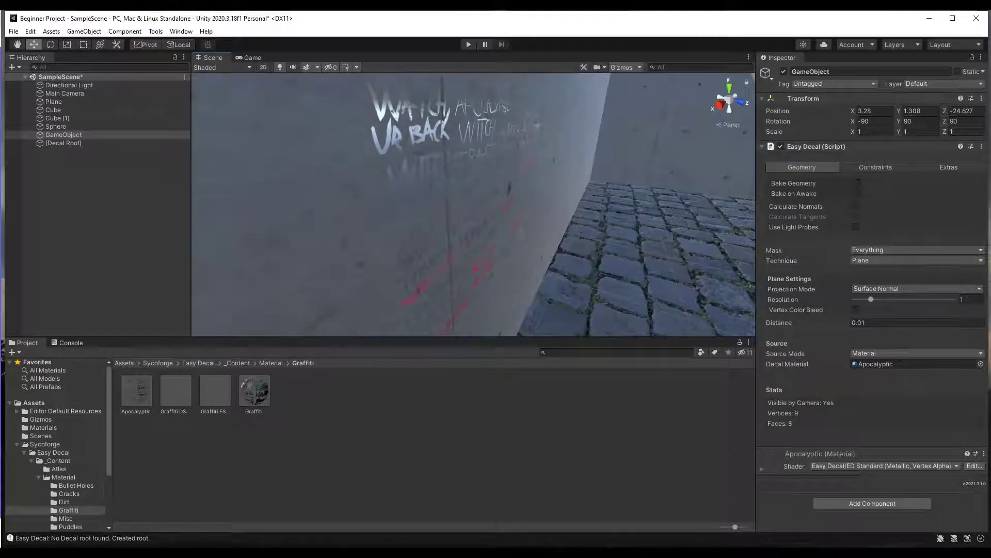
click(79, 485)
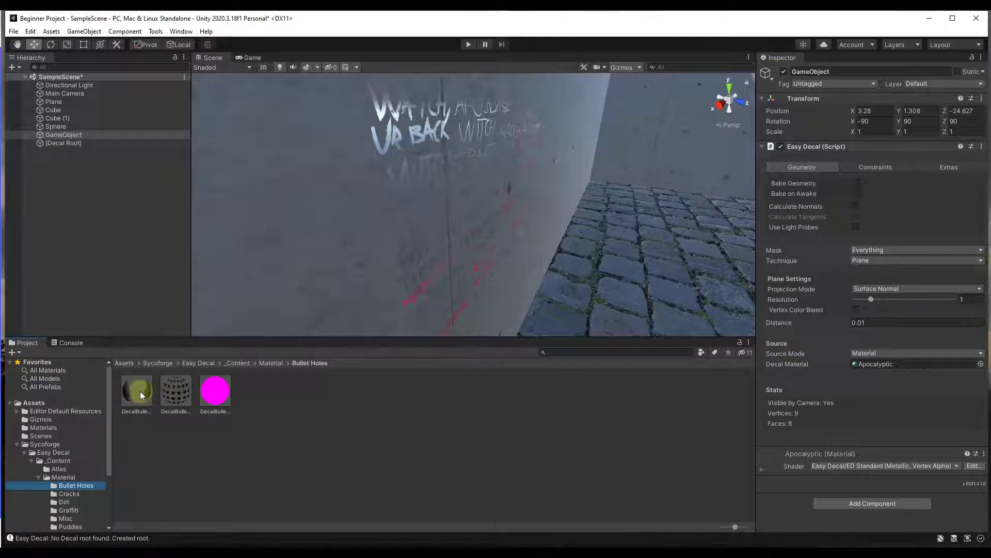
- Apply the DecalBulletHole DSSD material to the decal on the wall
drag(141, 392, 877, 370)
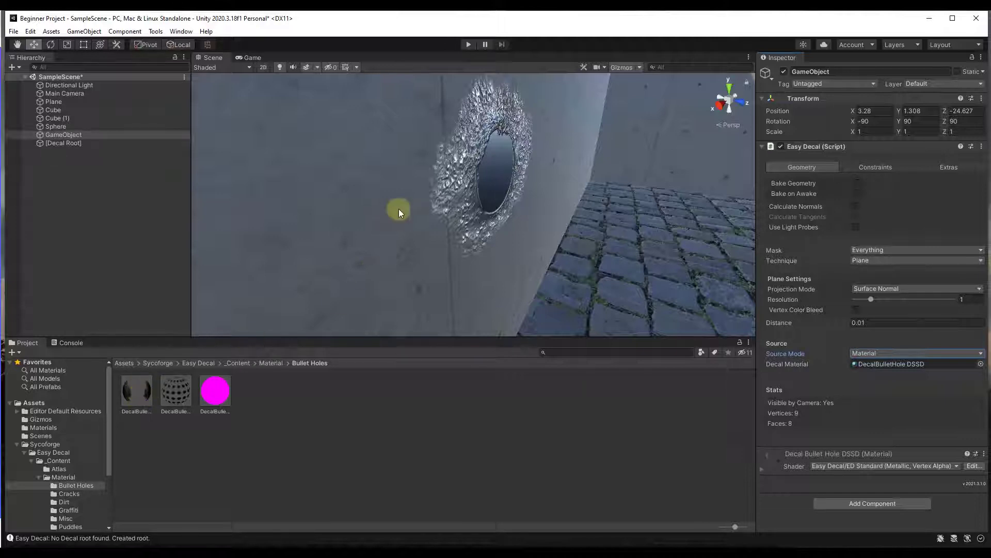
alt+drag(538, 184, 445, 197)
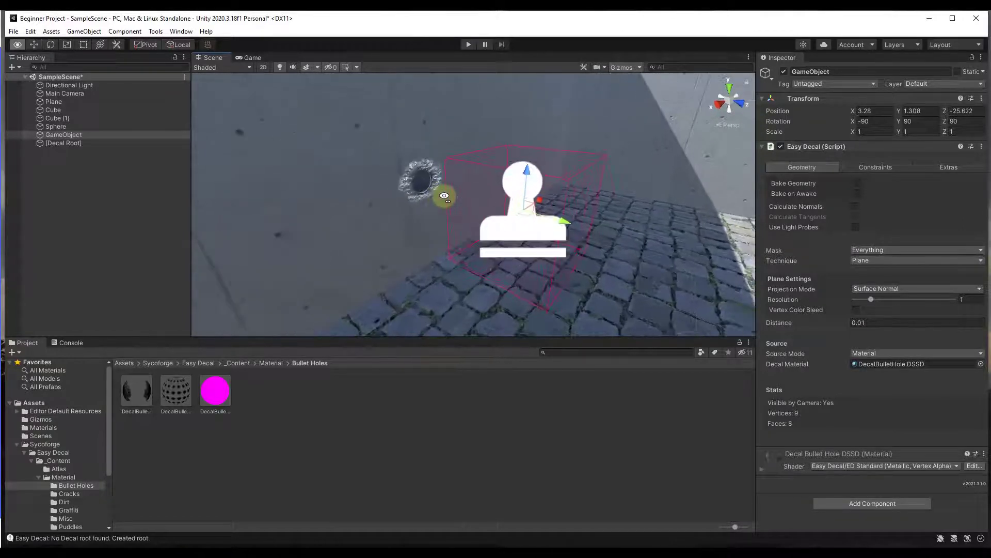
scroll(445, 195, up, 1)
- Scale the bullet-hole decal to 0.5 on X, Y and Z
click(889, 130)
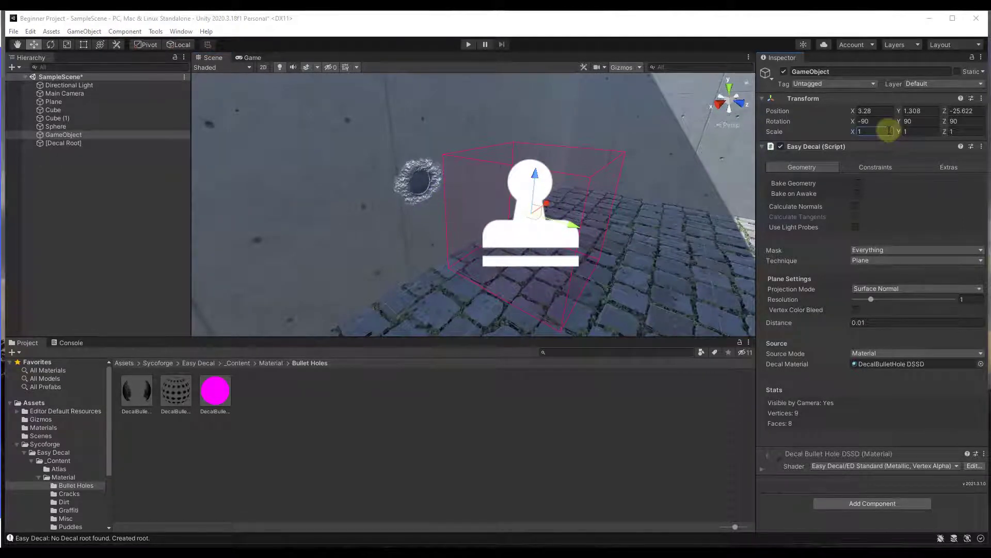
drag(889, 132, 849, 132)
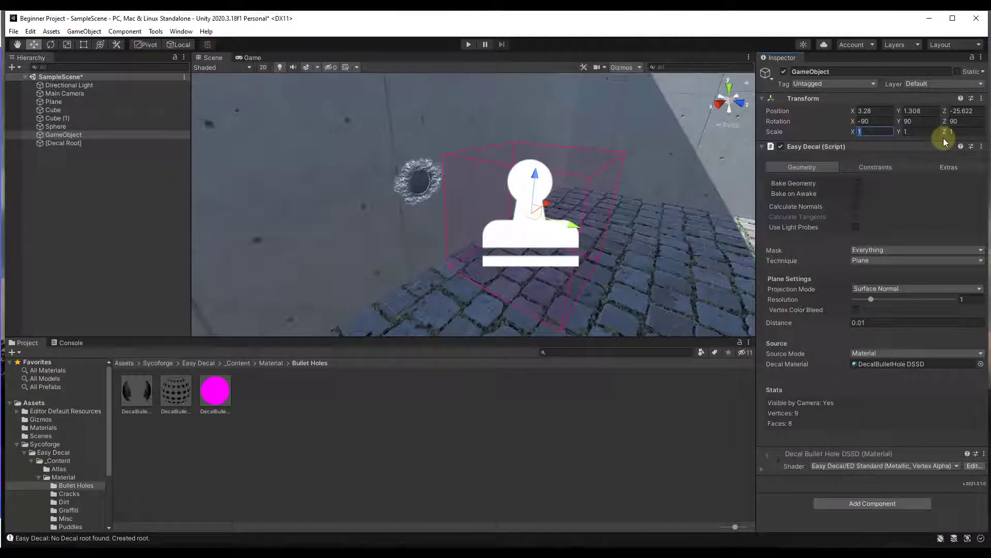
text(.5)
key(Tab)
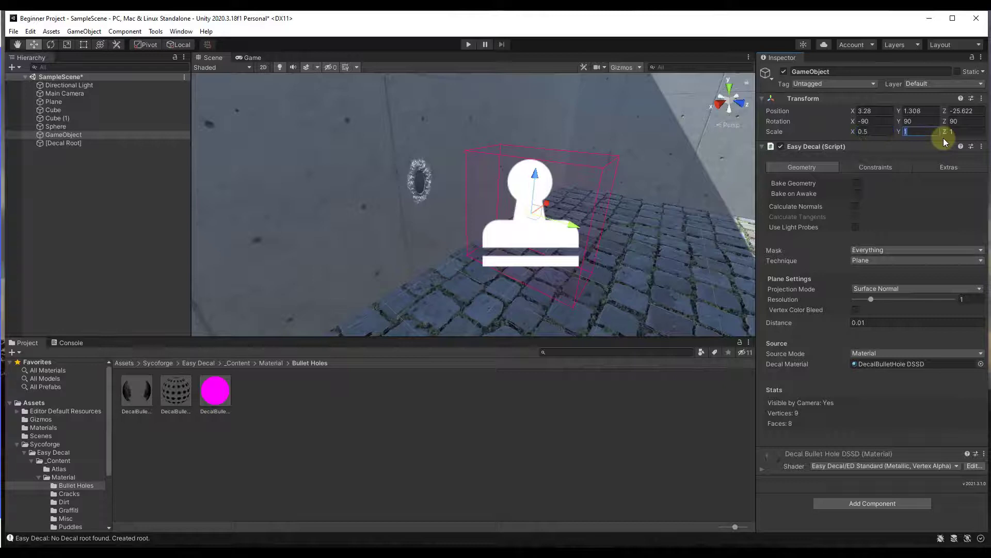
text(.5)
key(Tab)
text(.5)
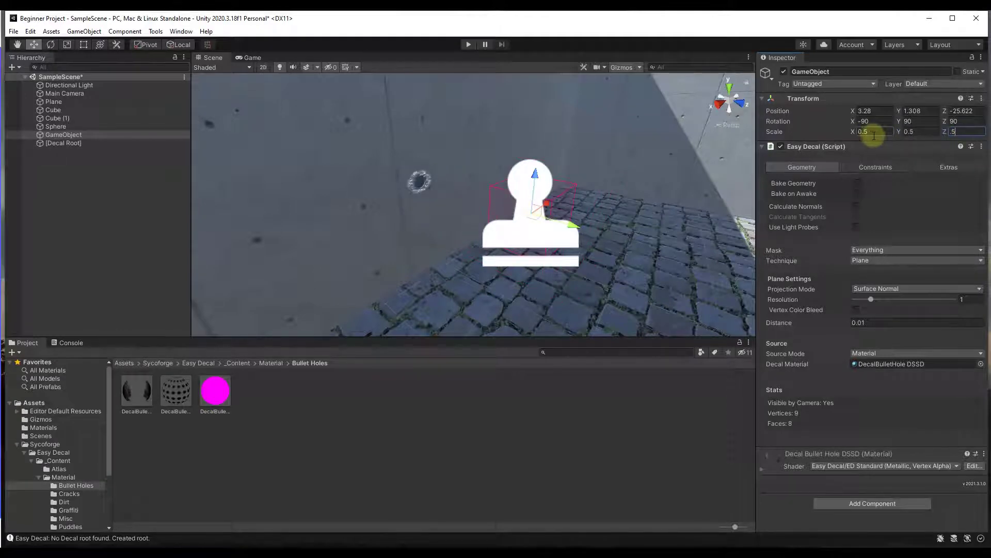
- Read the manual's Projectors chapter, pages 13 to 18, from Plane to Screen Space
key(alt+Tab)
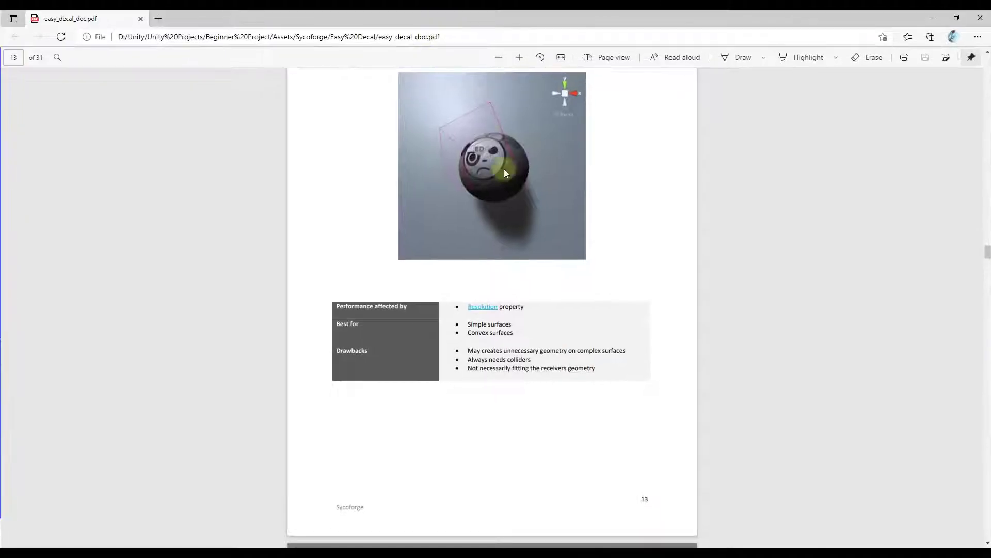
scroll(553, 257, up, 3)
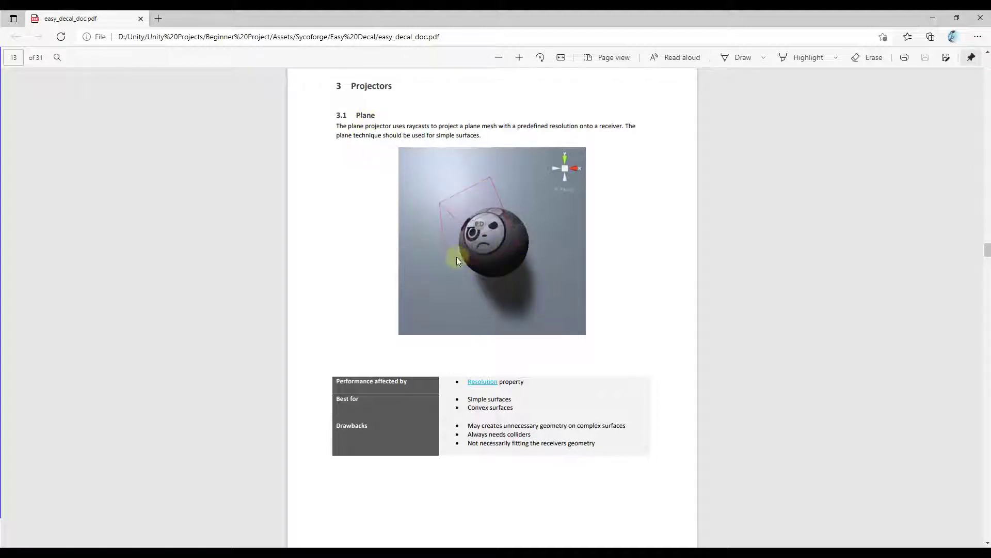
scroll(459, 268, down, 15)
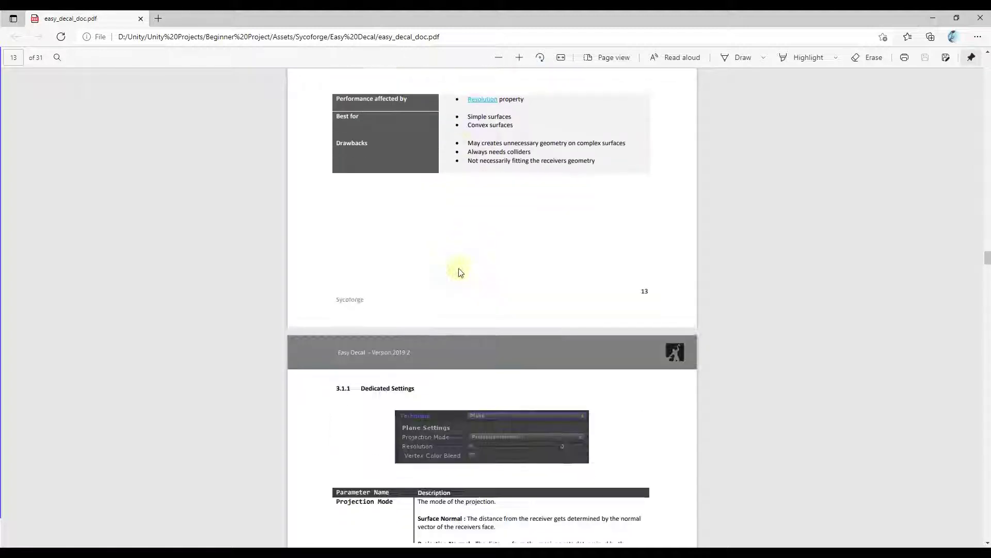
scroll(408, 257, down, 3)
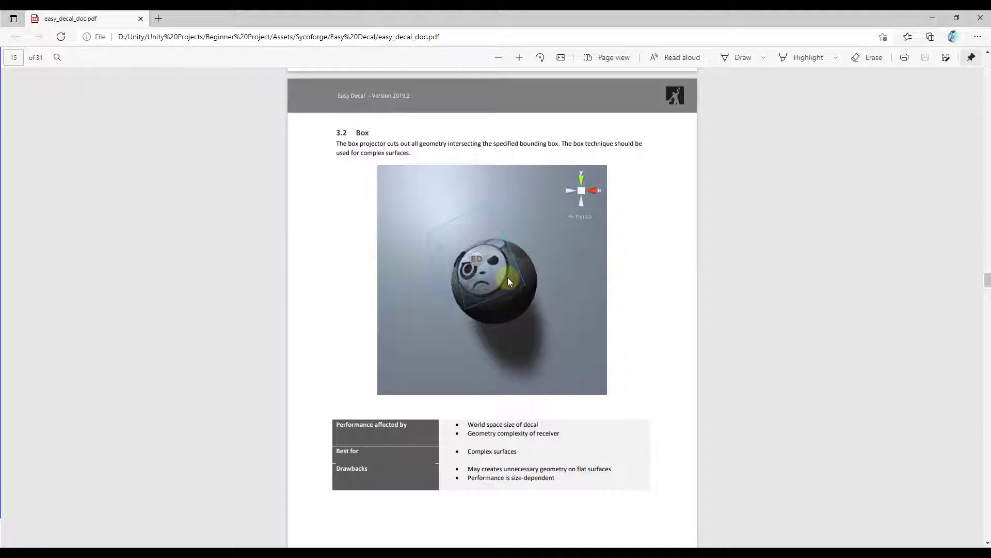
scroll(509, 268, down, 10)
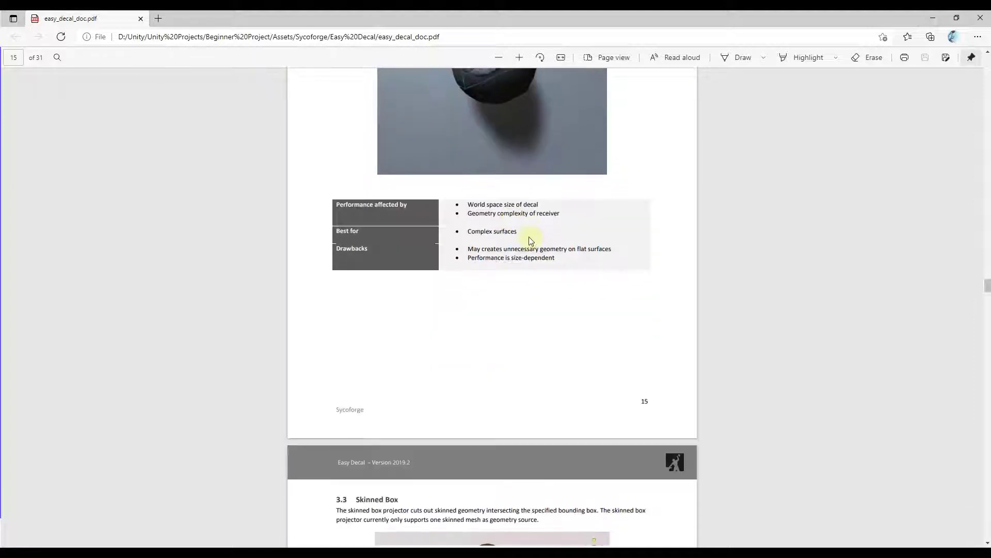
scroll(375, 235, down, 15)
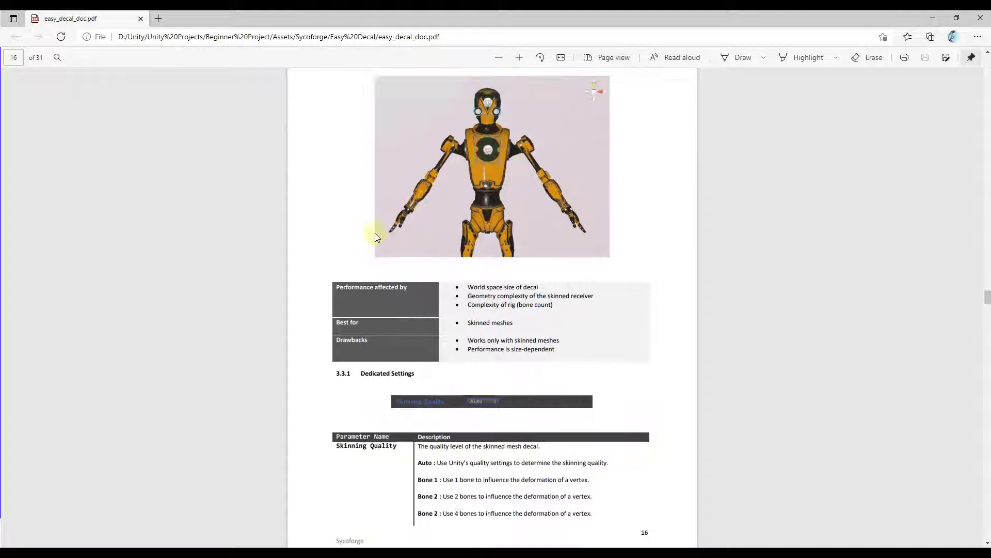
scroll(380, 230, up, 4)
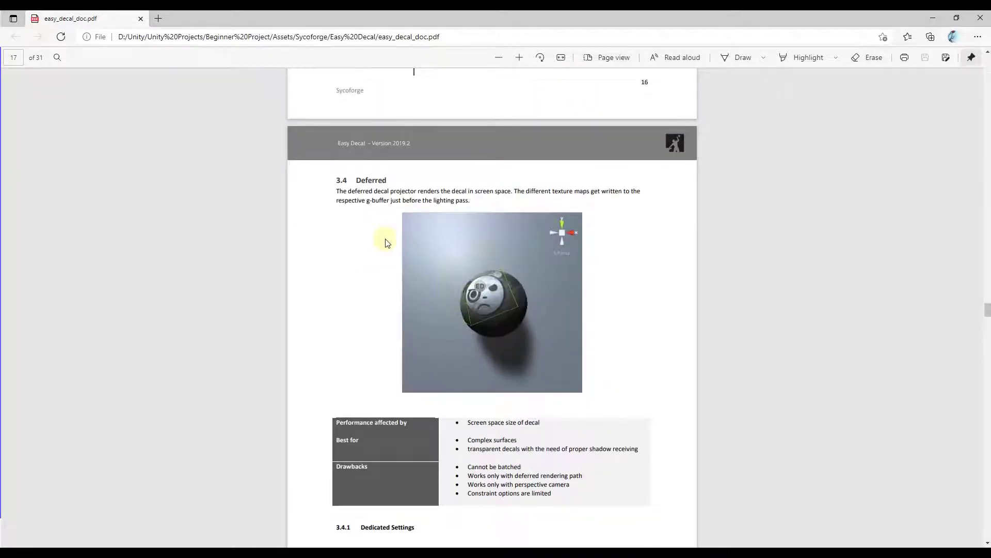
scroll(388, 245, down, 12)
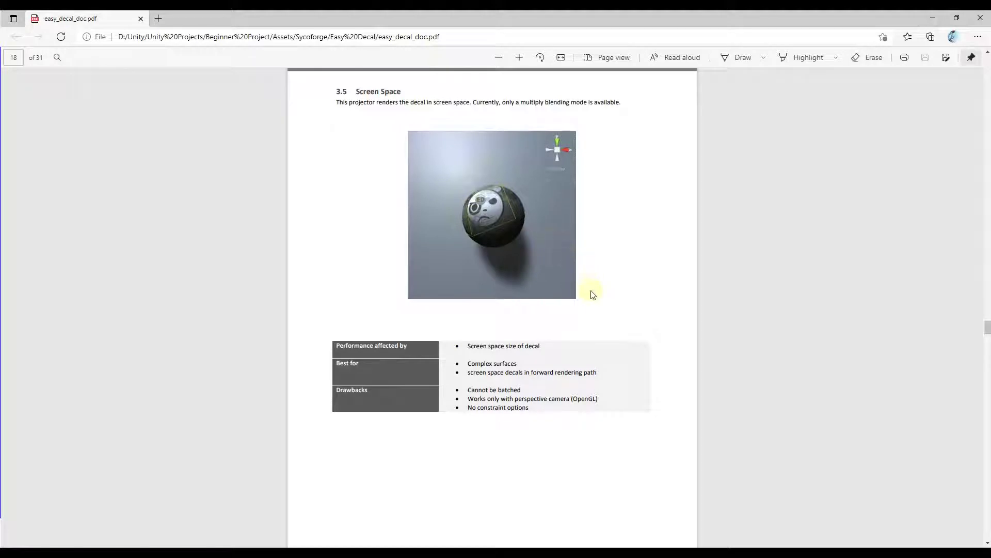
scroll(548, 266, up, 1)
scroll(548, 268, up, 8)
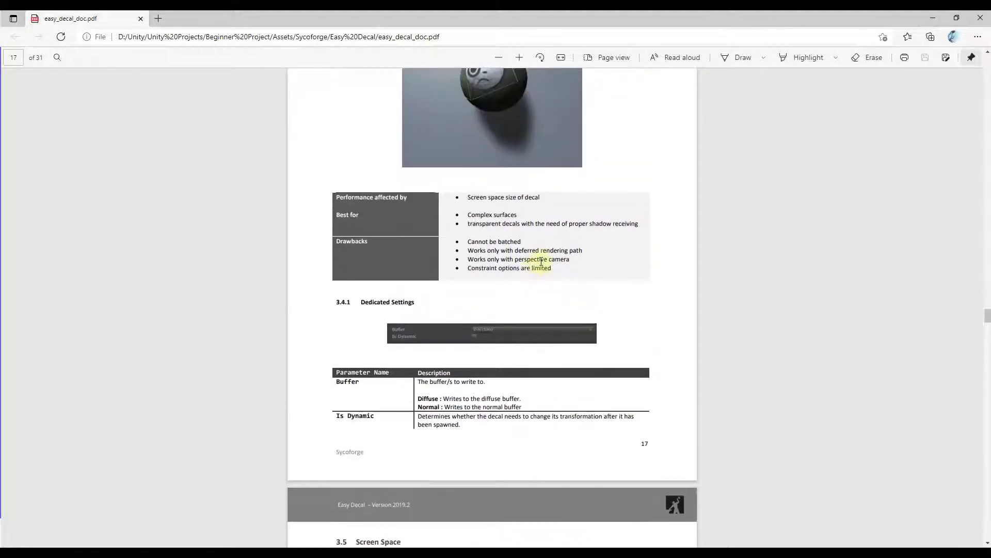
- Switch the second decal's projection technique to Plane
key(alt+Tab)
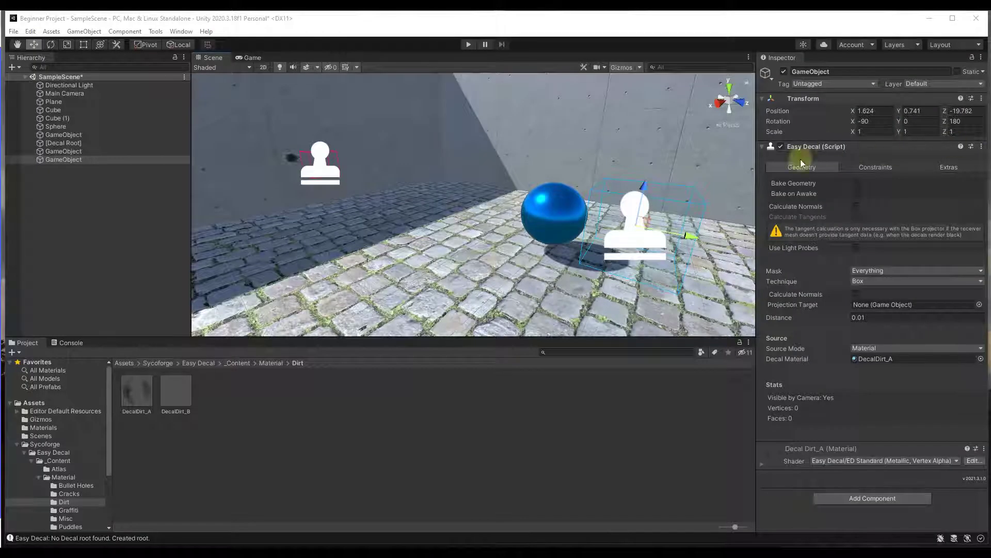
click(874, 283)
click(876, 293)
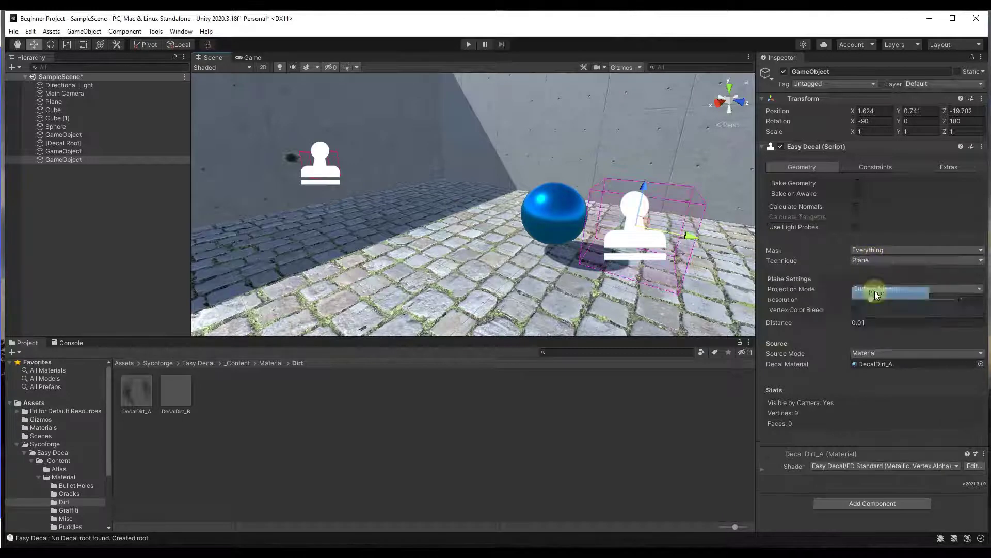
right_drag(662, 239, 580, 260)
key(w)
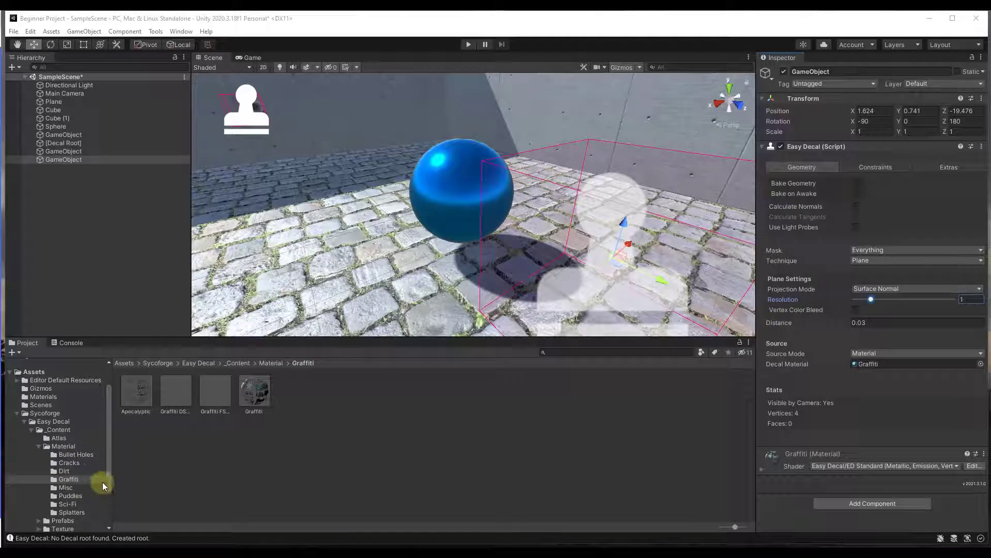
- Apply the DecalDirt_A material from the Dirt folder to the decal
click(64, 470)
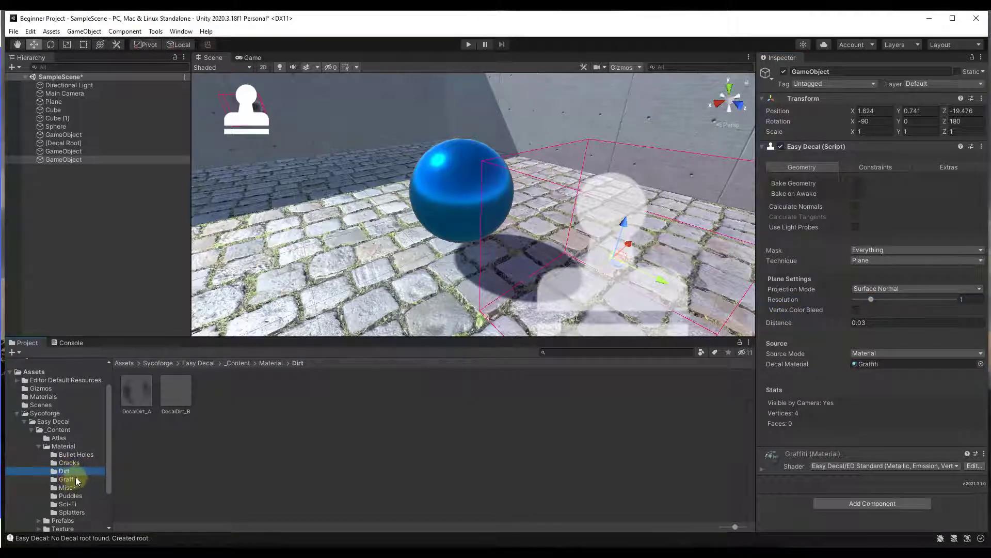
middle_drag(702, 259, 584, 231)
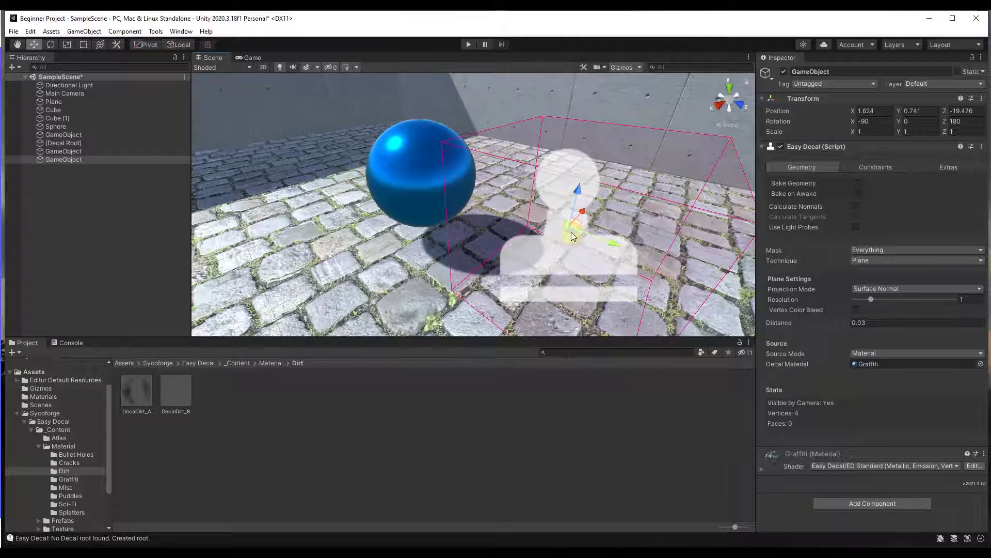
click(138, 391)
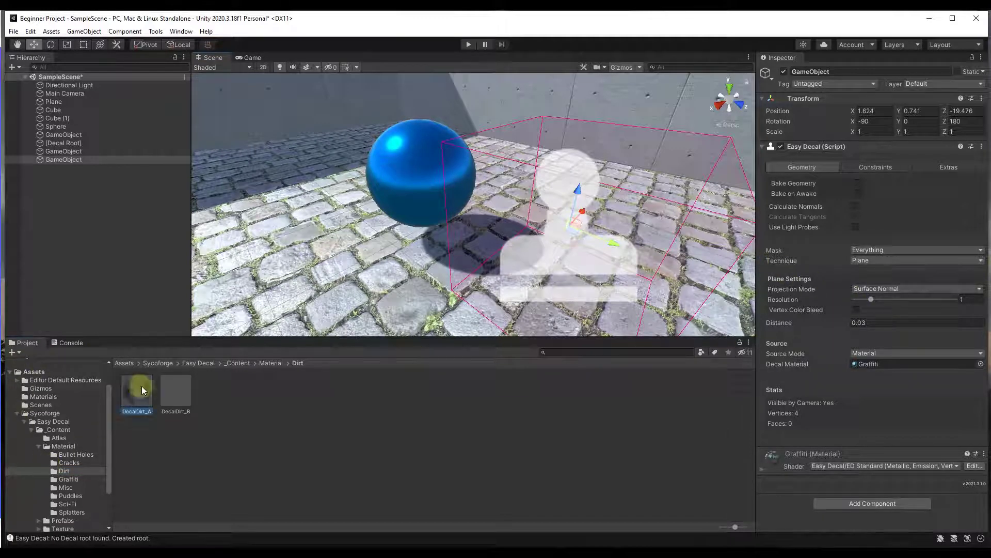
drag(143, 390, 873, 362)
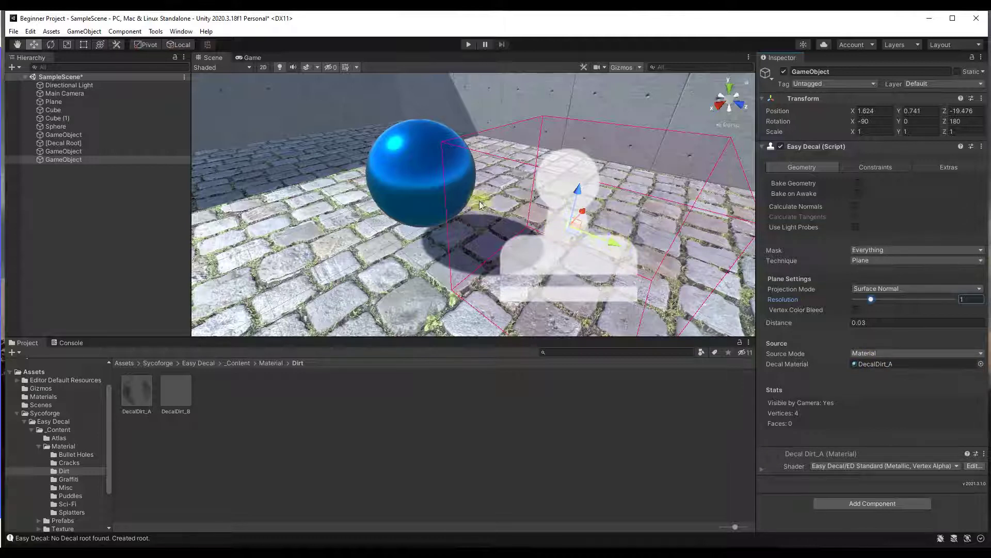
- Raise the decal resolution to 4 and lower the dirt decal slightly to Y 0.703
drag(873, 299, 928, 306)
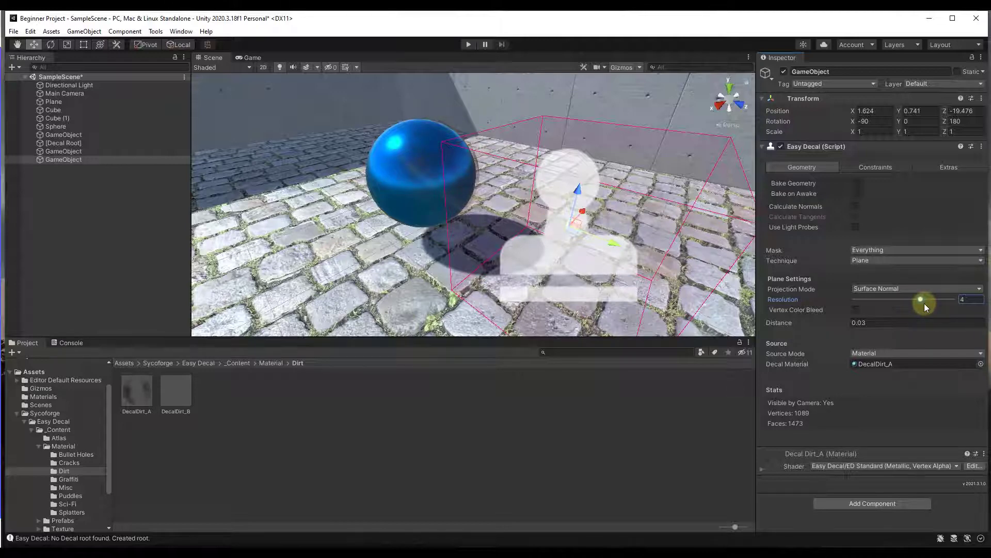
right_drag(557, 253, 585, 253)
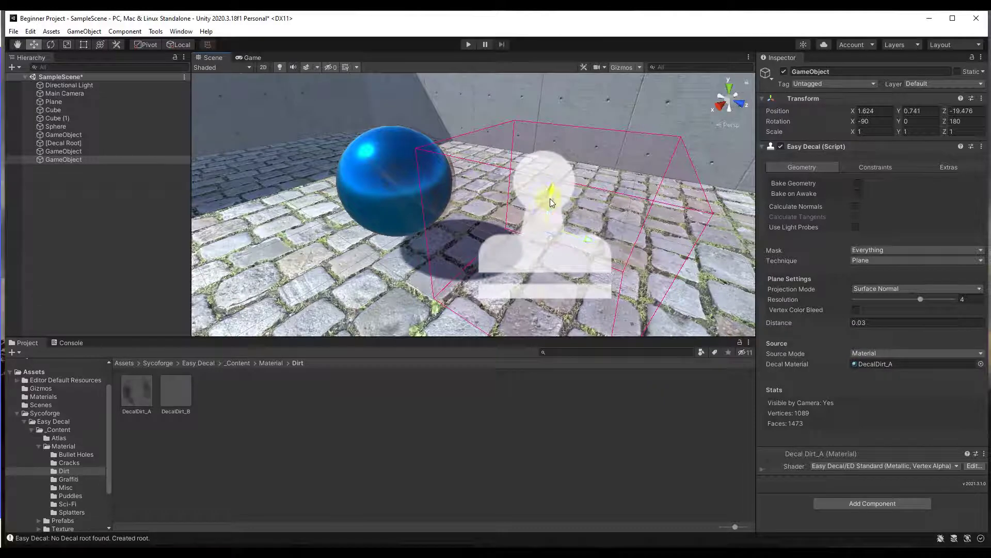
drag(550, 199, 569, 206)
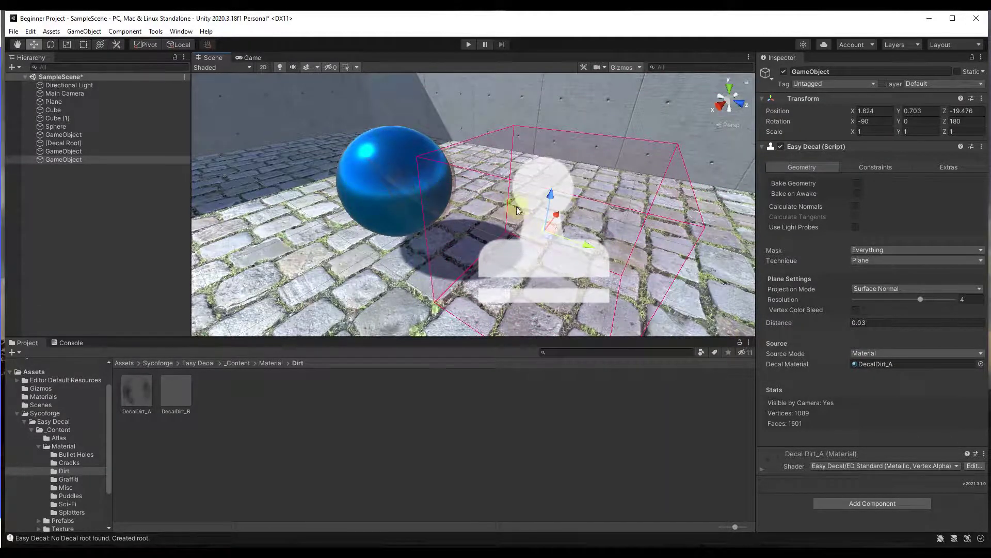
mouse_move(518, 210)
right_down()
mouse_move(553, 177)
mouse_move(514, 185)
mouse_move(532, 198)
right_up()
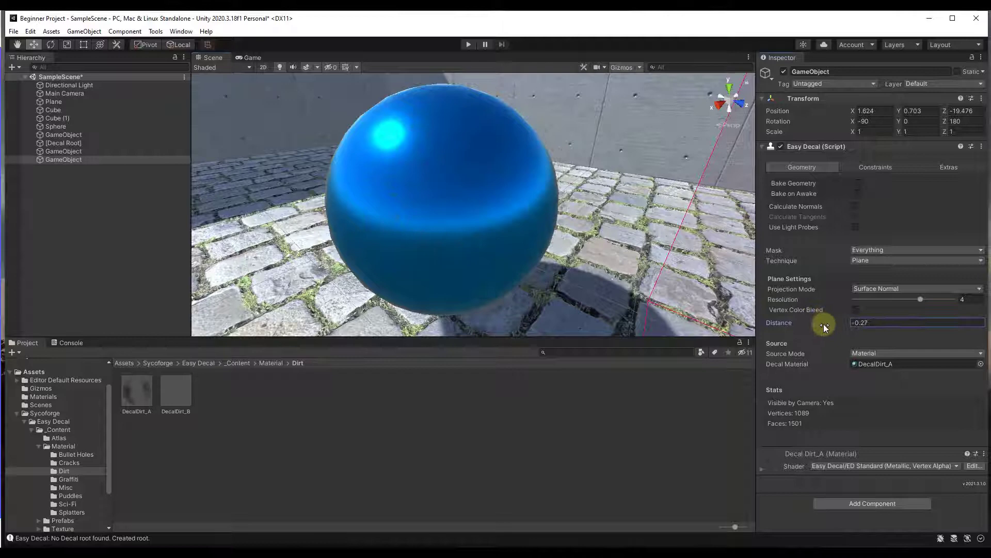
- Set the Easy Decal Distance offset to 0.001
mouse_move(823, 324)
mouse_down()
mouse_move(832, 322)
mouse_move(814, 325)
mouse_up()
click(894, 318)
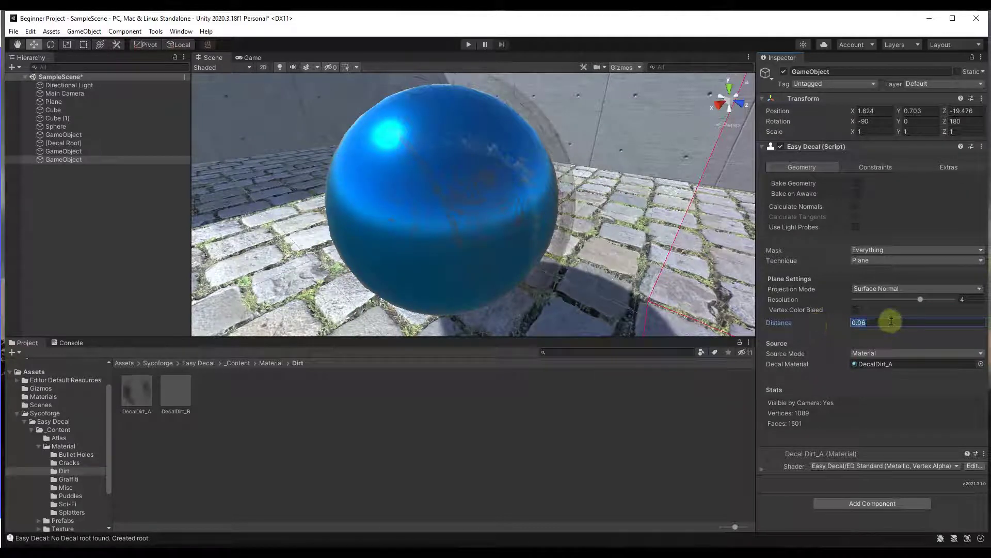
click(895, 318)
key(BackSpace)
text(1)
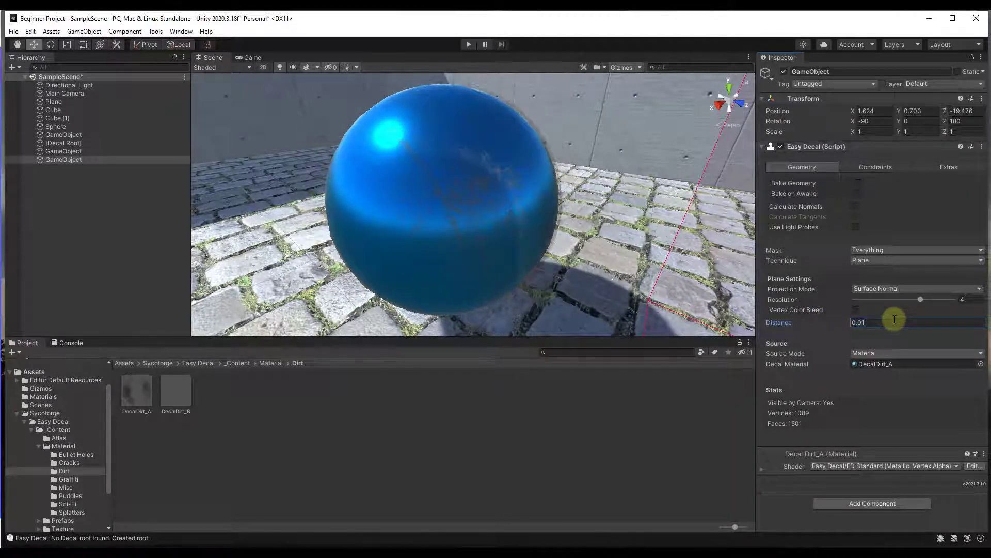
key(BackSpace)
text(0)
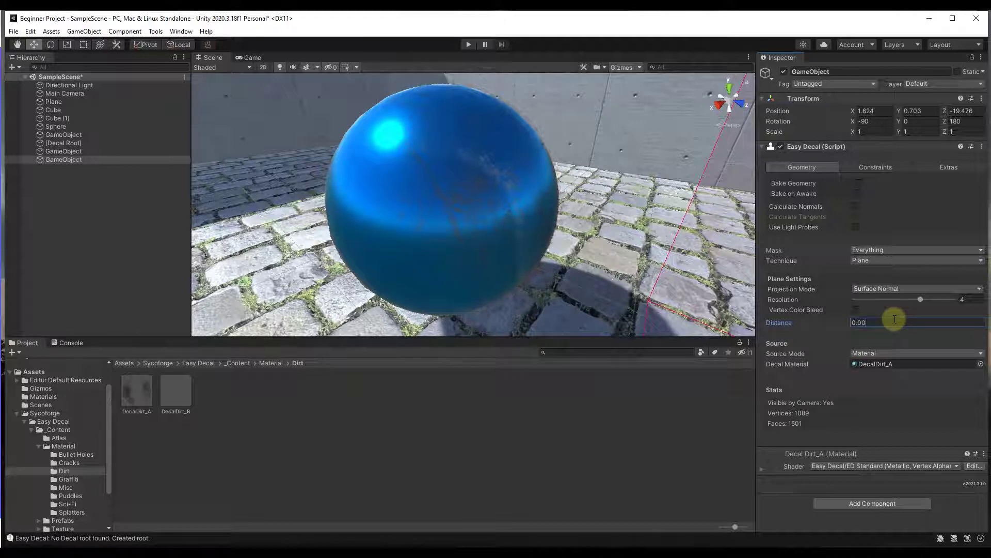
text(1)
right_drag(476, 259, 464, 254)
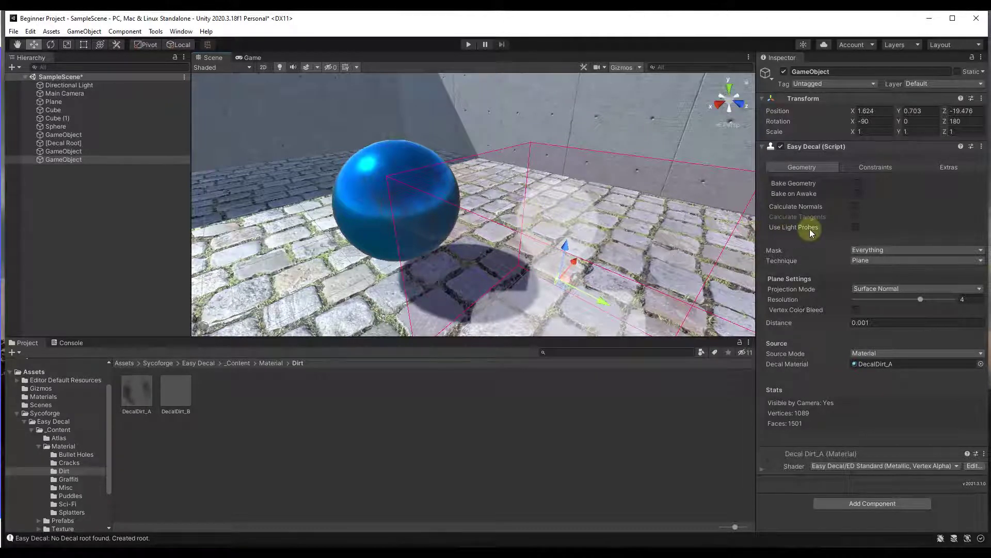
- Switch the dirt decal's Technique from Plane to Box and move it toward the sphere
click(881, 262)
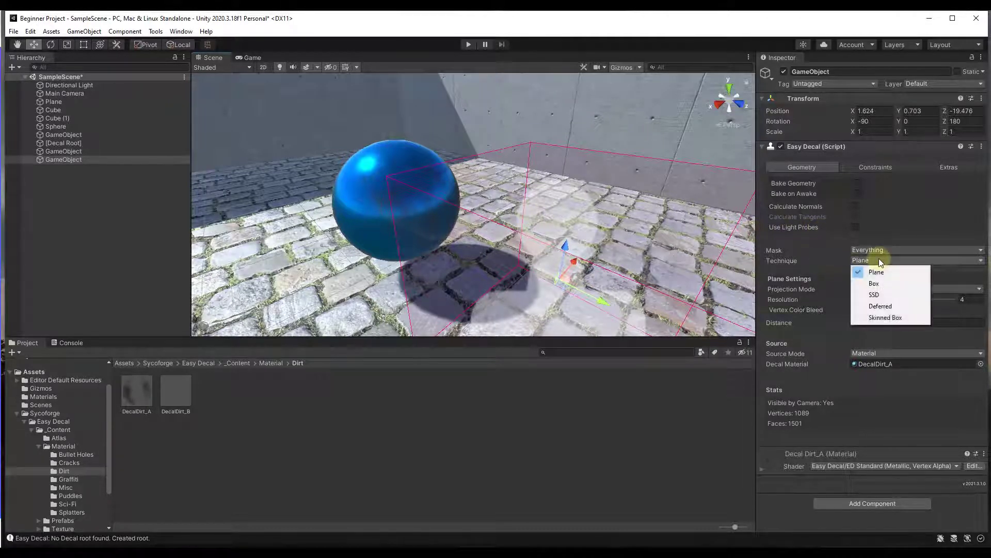
click(873, 282)
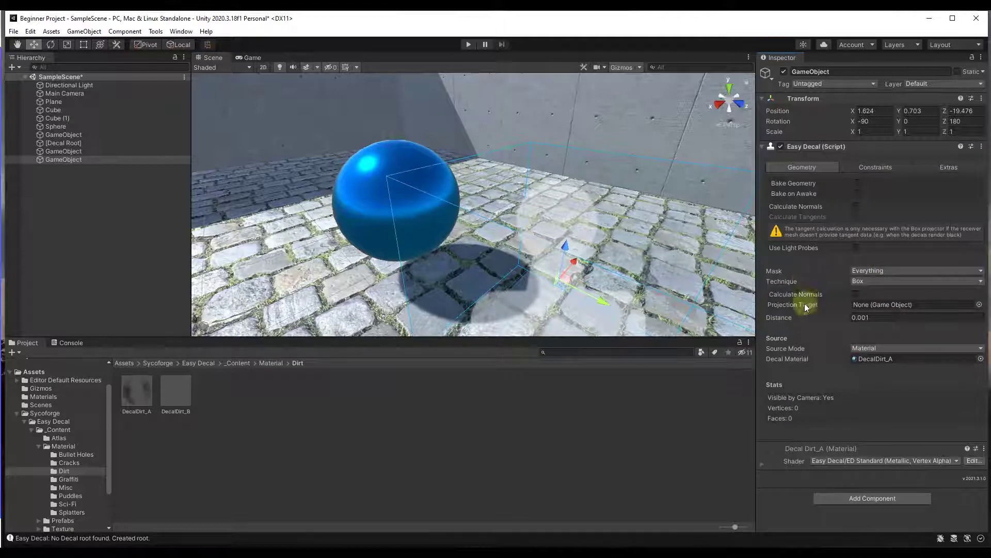
drag(600, 303, 488, 254)
- Recheck the projection choices, orbit the view, and bring up the Easy Decal manual in Edge
click(868, 281)
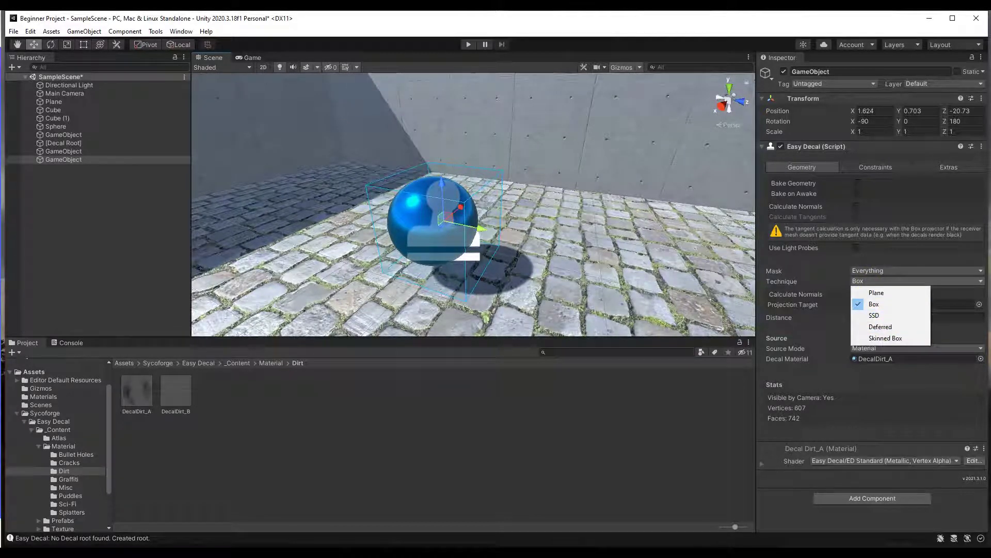
alt+drag(691, 208, 594, 217)
key(alt+Tab)
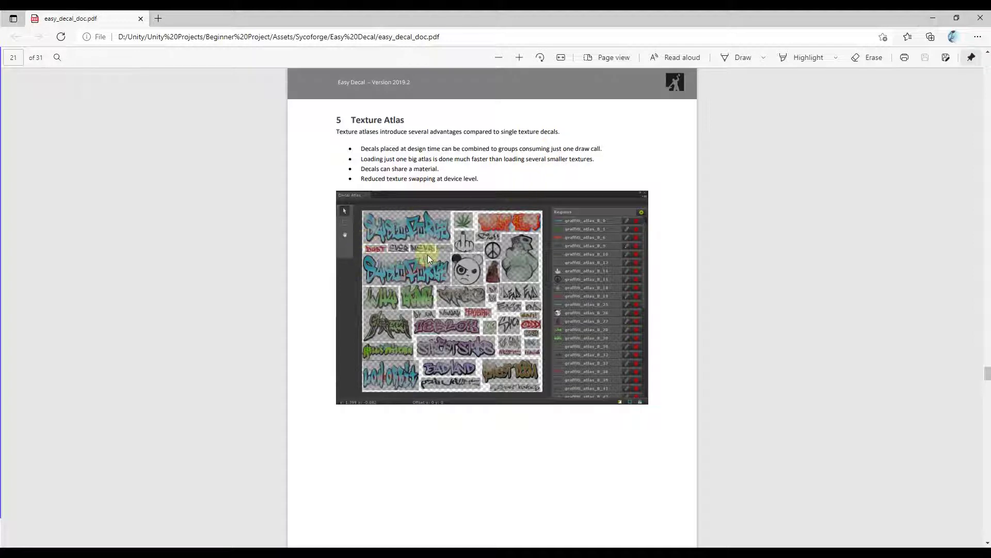
- Read the manual's Texture Atlas chapter to page 24, then select the bullet hole decal in Unity
scroll(428, 255, down, 10)
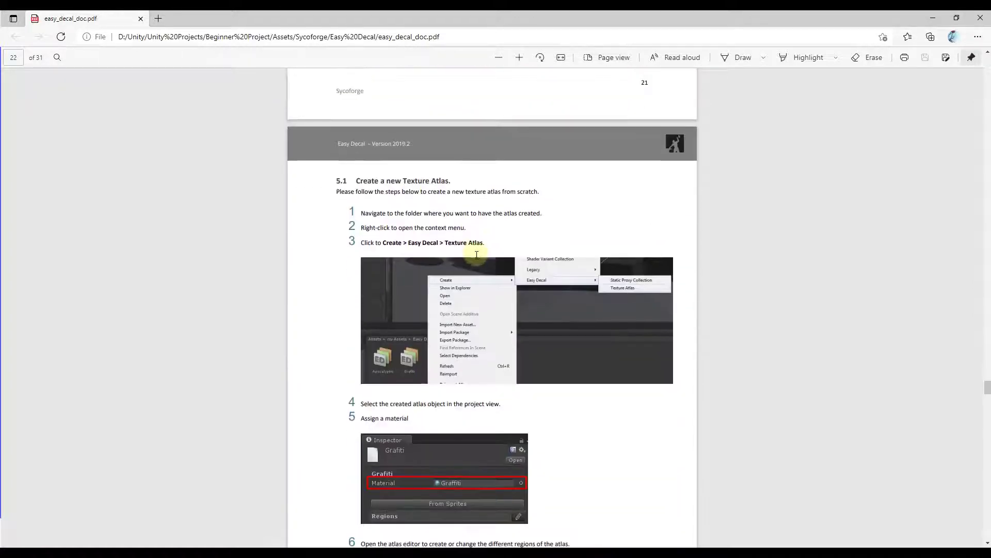
scroll(482, 257, down, 15)
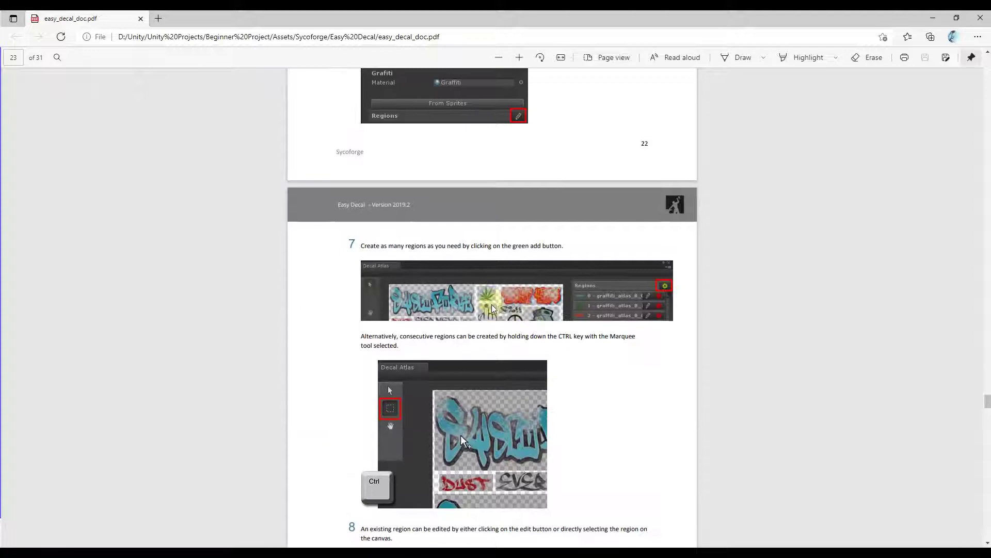
scroll(494, 314, down, 12)
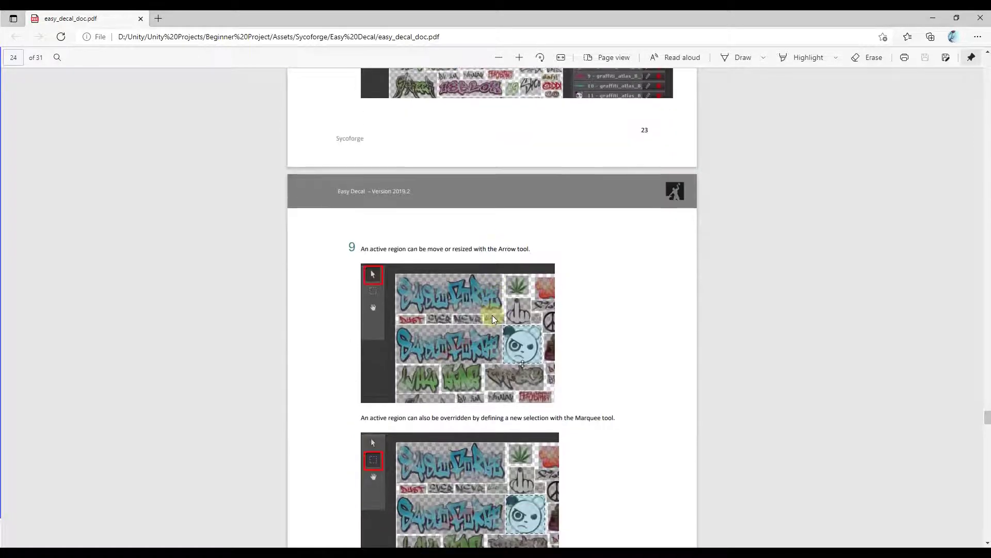
scroll(492, 315, down, 2)
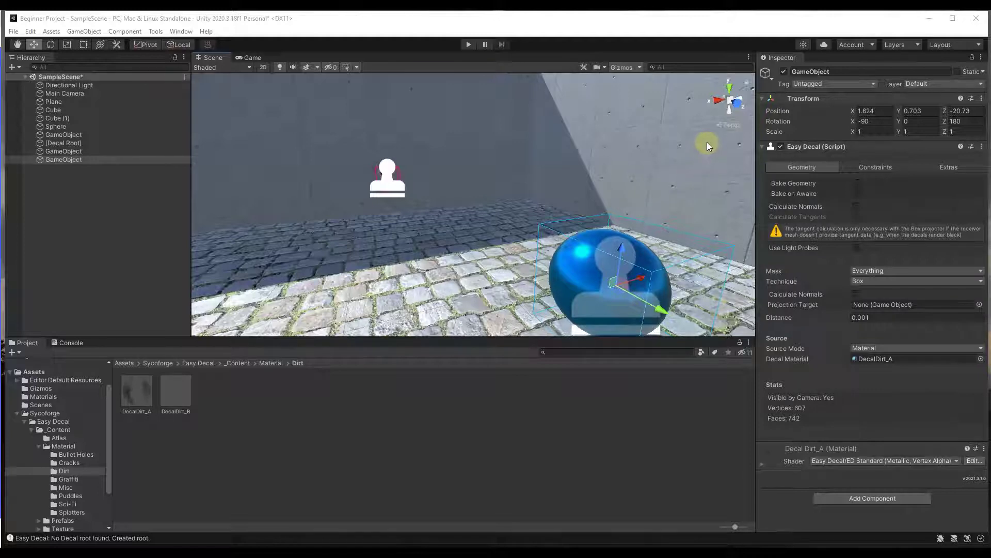
right_drag(559, 197, 542, 235)
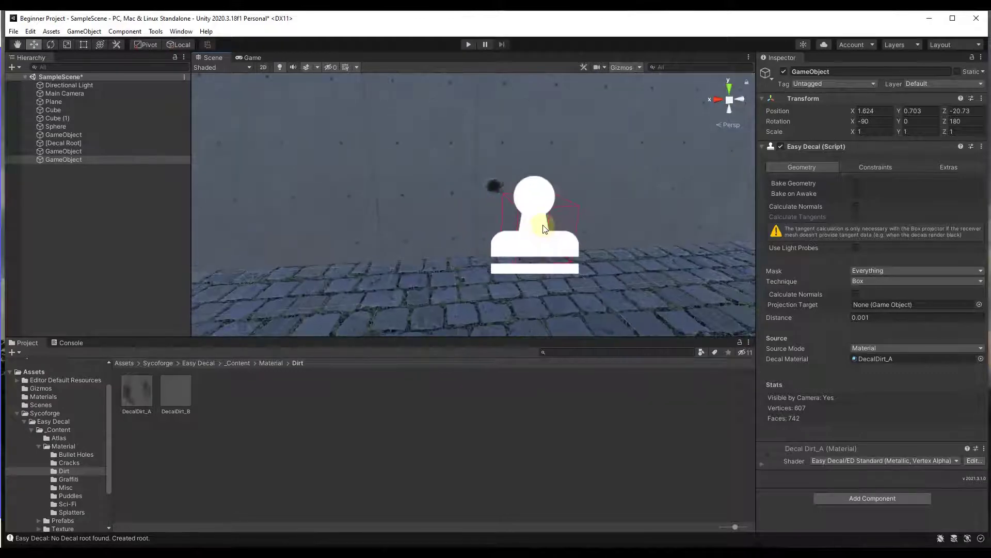
click(550, 238)
- Frame and duplicate the bullet hole decal, slide the copy along the wall, and set its scale to 1, 1, 1
key(f)
key(ctrl+d)
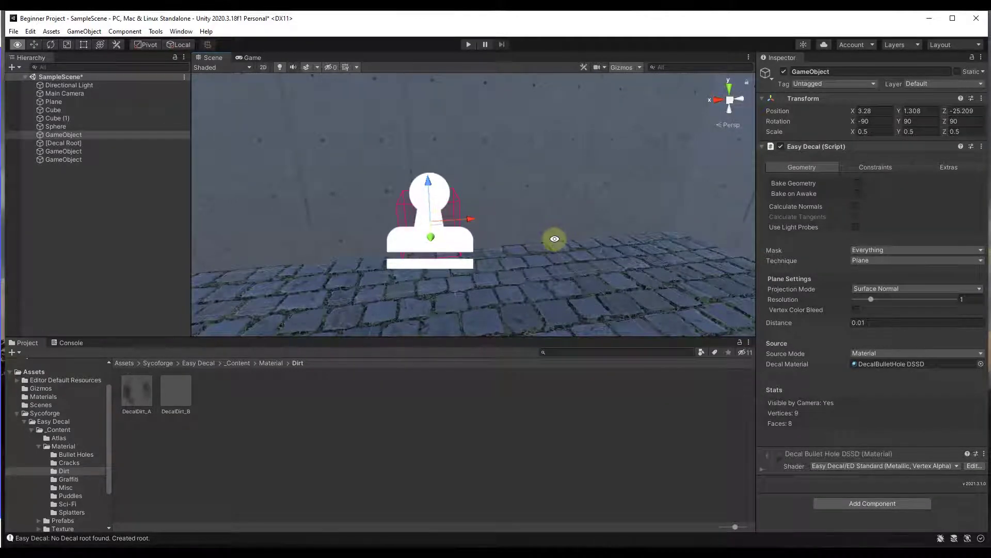
drag(472, 215, 717, 203)
click(871, 132)
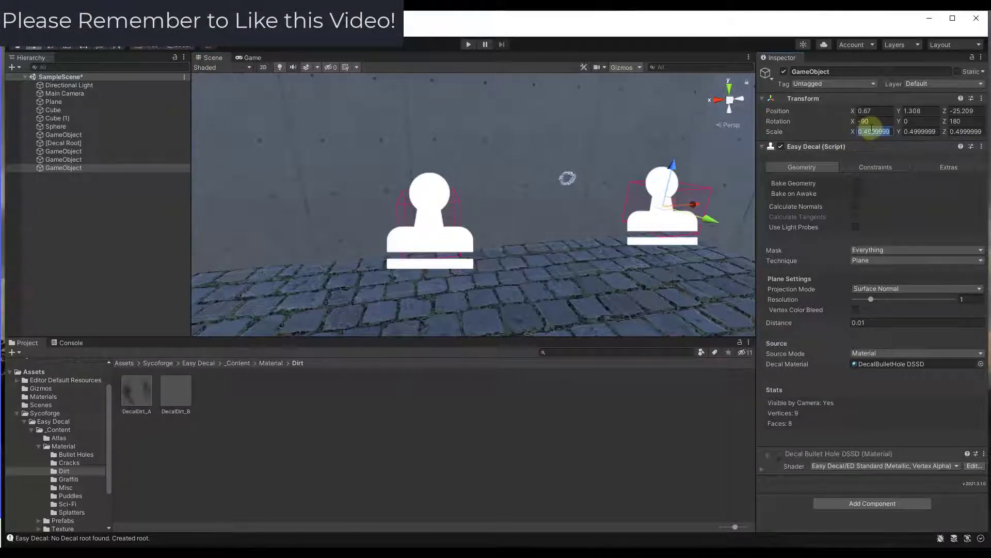
text(1)
key(Tab)
text(1)
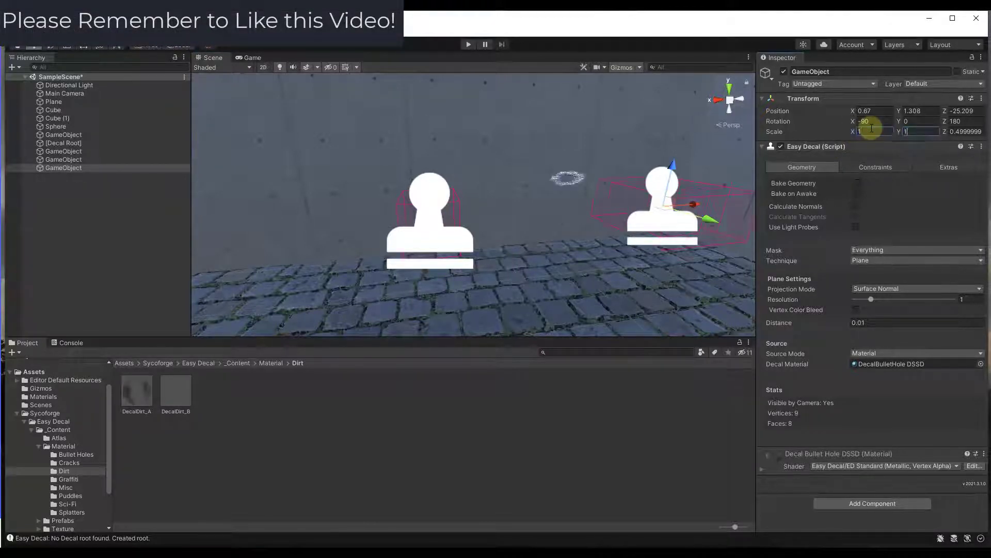
key(Tab)
text(1)
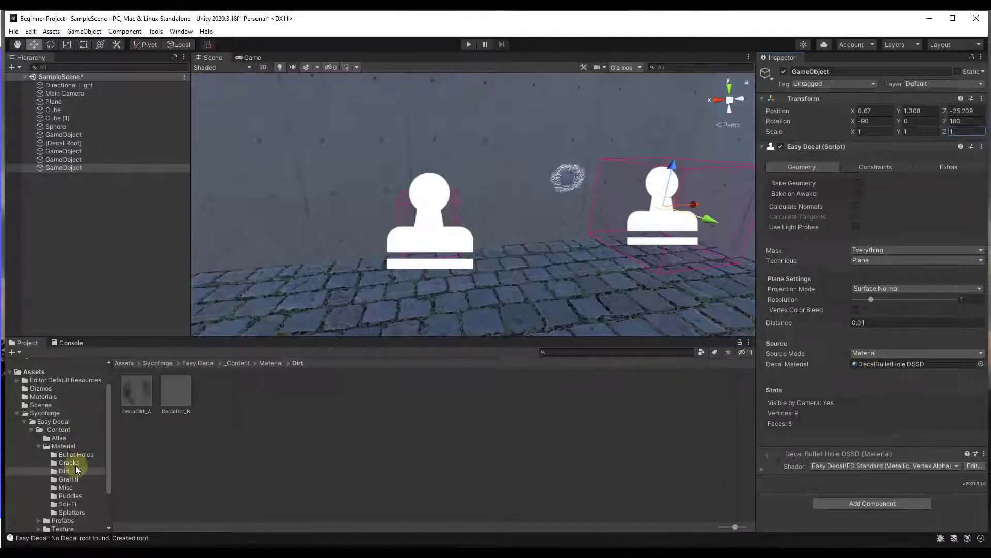
- Apply the Graffiti material to the copied decal and scale it to 3
click(66, 480)
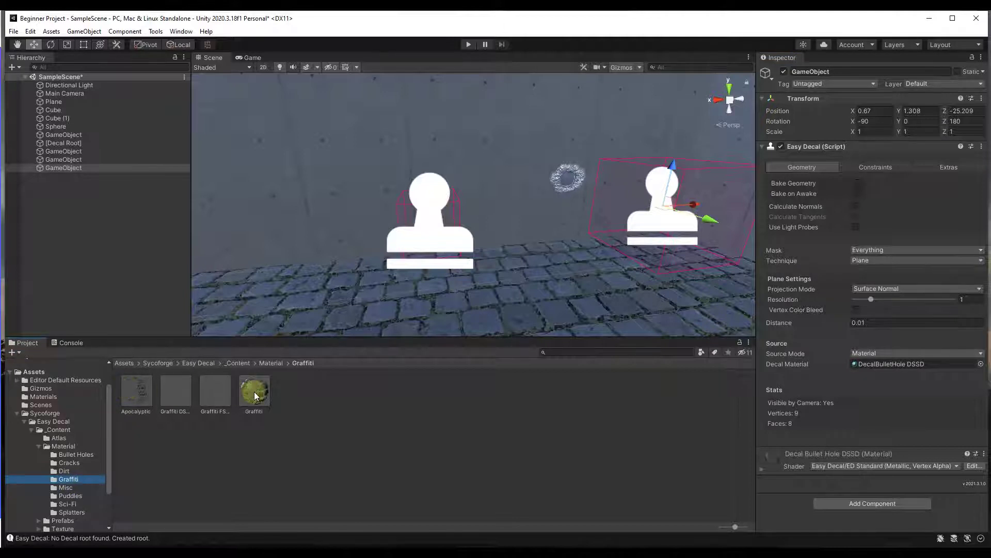
drag(254, 395, 906, 364)
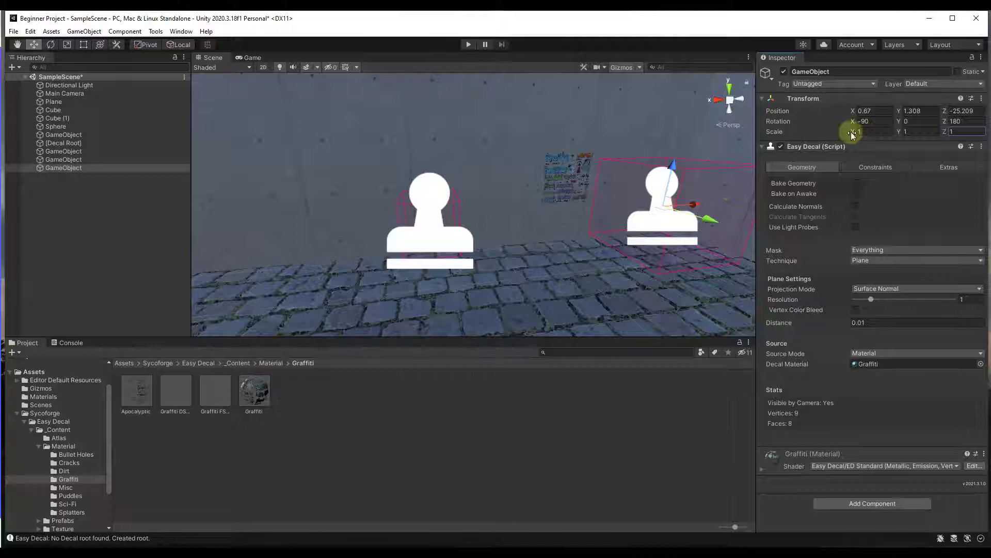
drag(852, 134, 872, 132)
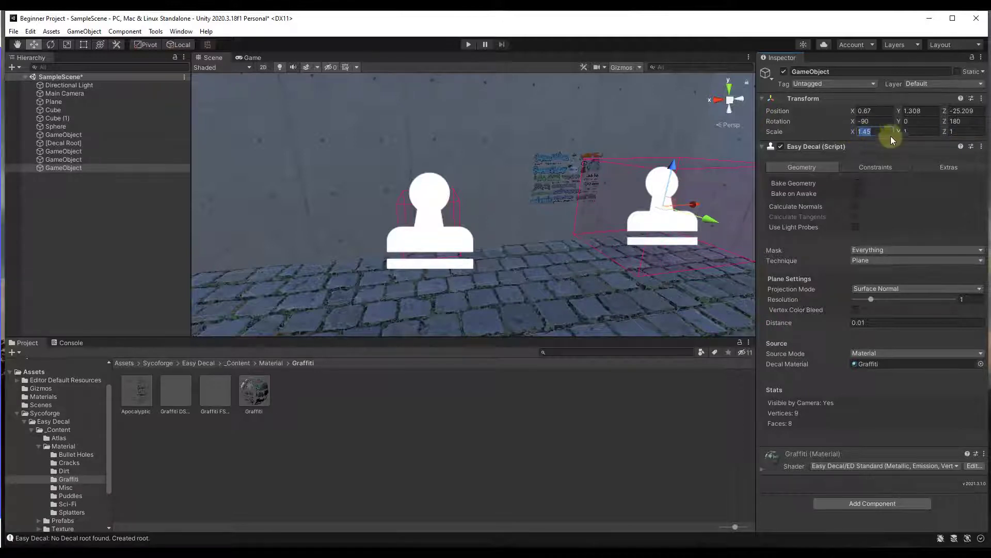
text(3)
key(Tab)
text(3)
key(Tab)
text(3)
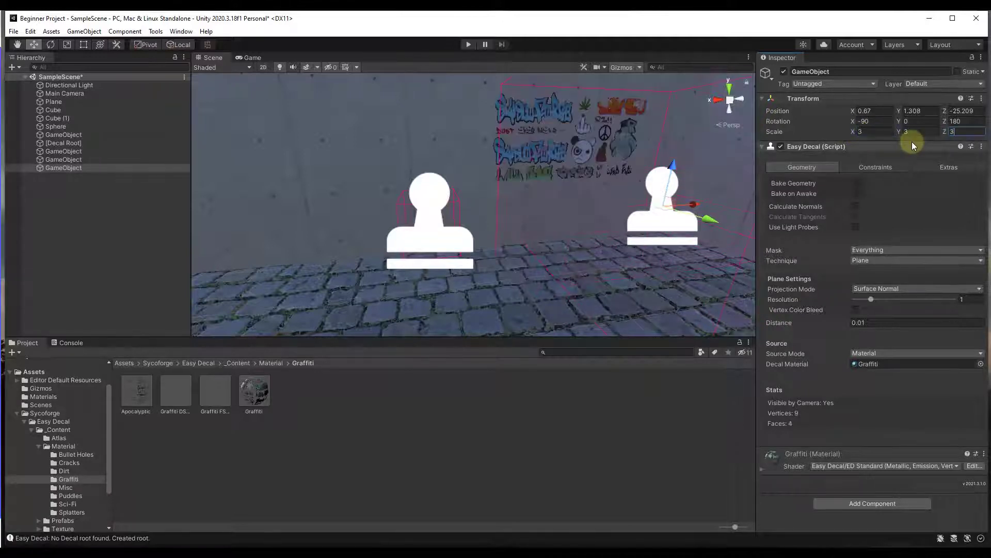
alt+drag(525, 137, 591, 133)
scroll(589, 124, up, 3)
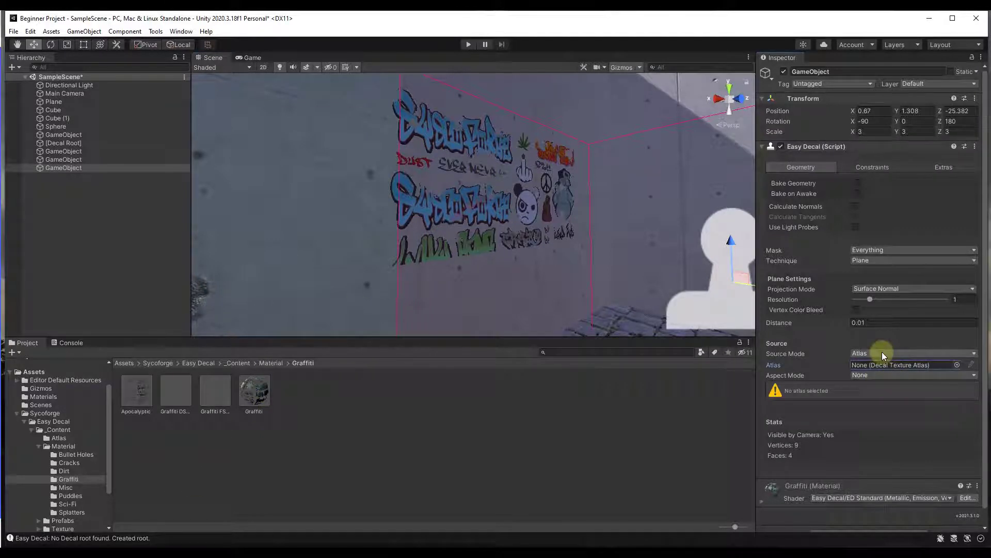
- Assign the Grafiti atlas to the decal and raise its Resolution to 5
click(957, 365)
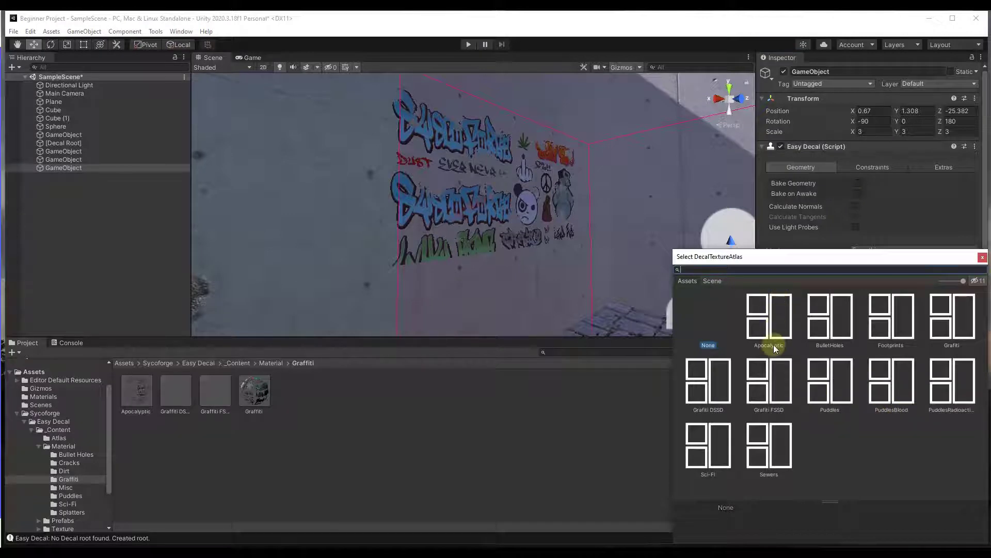
click(729, 379)
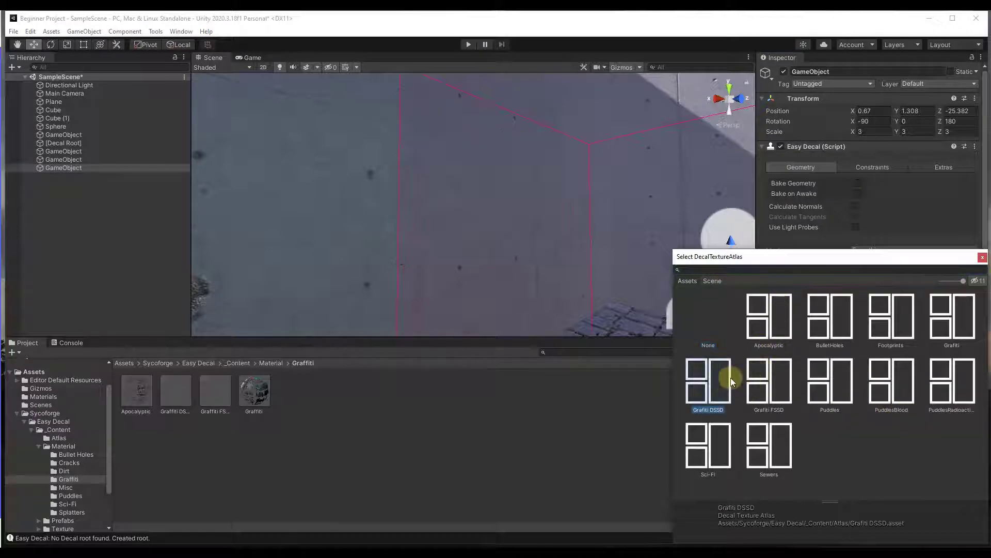
click(943, 316)
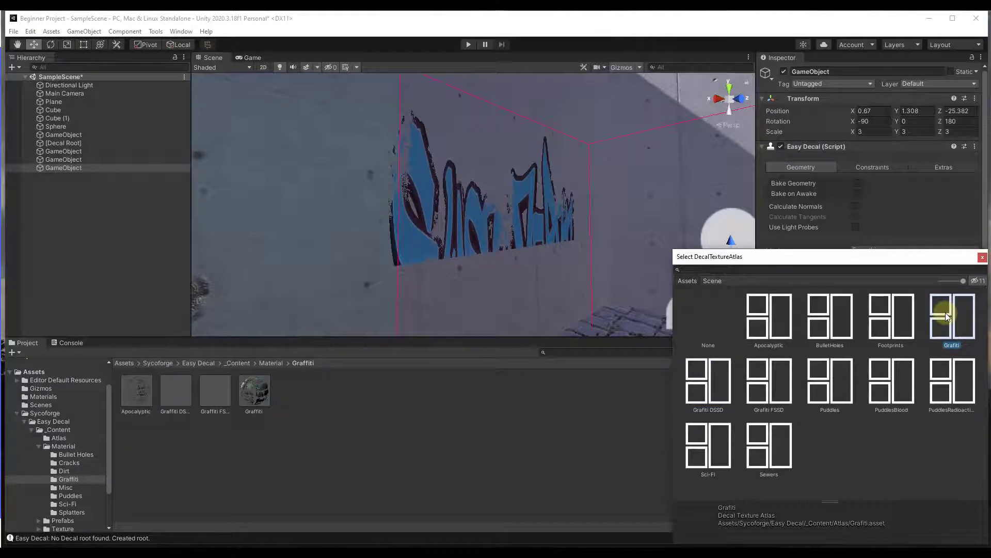
double_click(946, 312)
scroll(836, 302, down, 3)
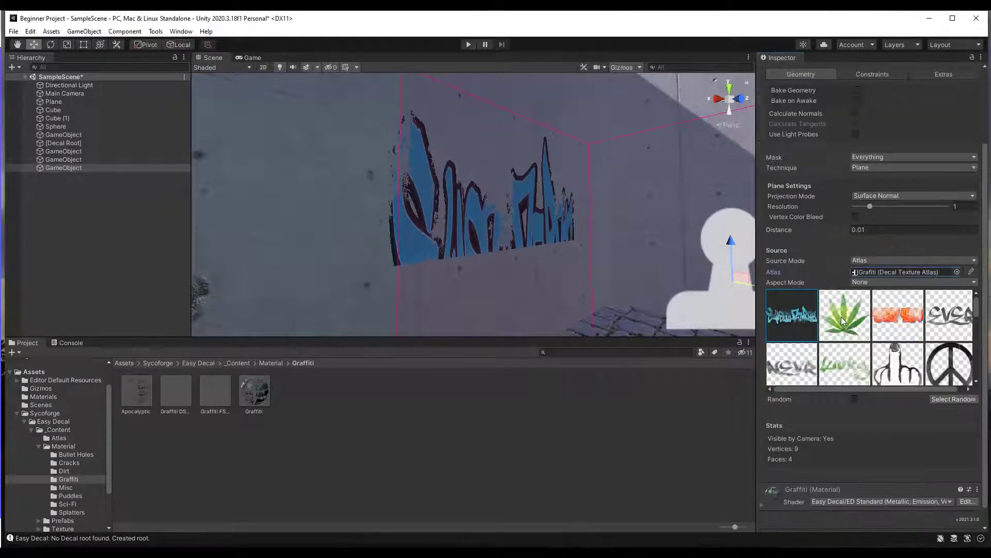
drag(871, 206, 931, 206)
- Preview atlas graffiti designs on the wall: leaf, orange, bear and red DUST
click(837, 317)
click(896, 321)
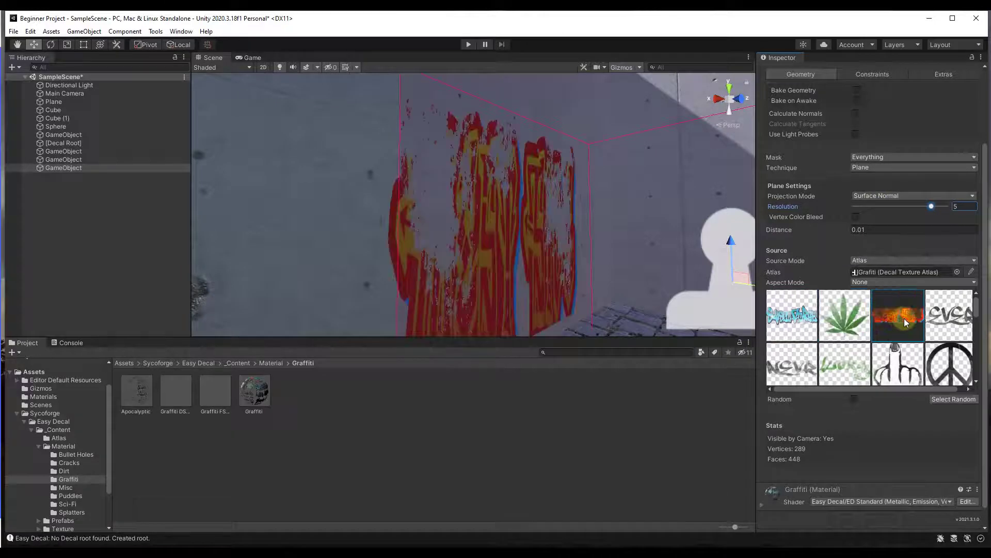
click(946, 316)
click(787, 364)
scroll(787, 364, down, 1)
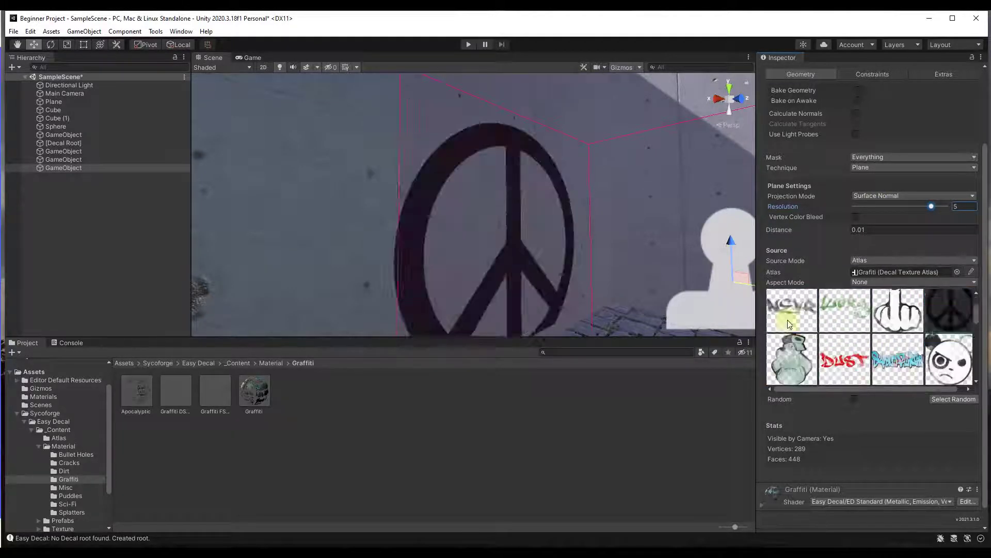
click(792, 358)
click(842, 362)
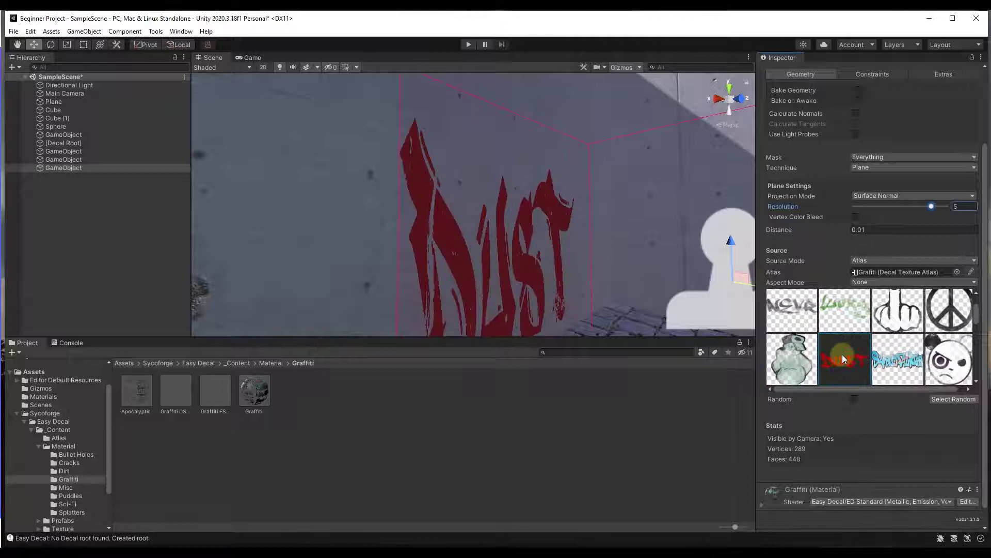
scroll(841, 354, down, 1)
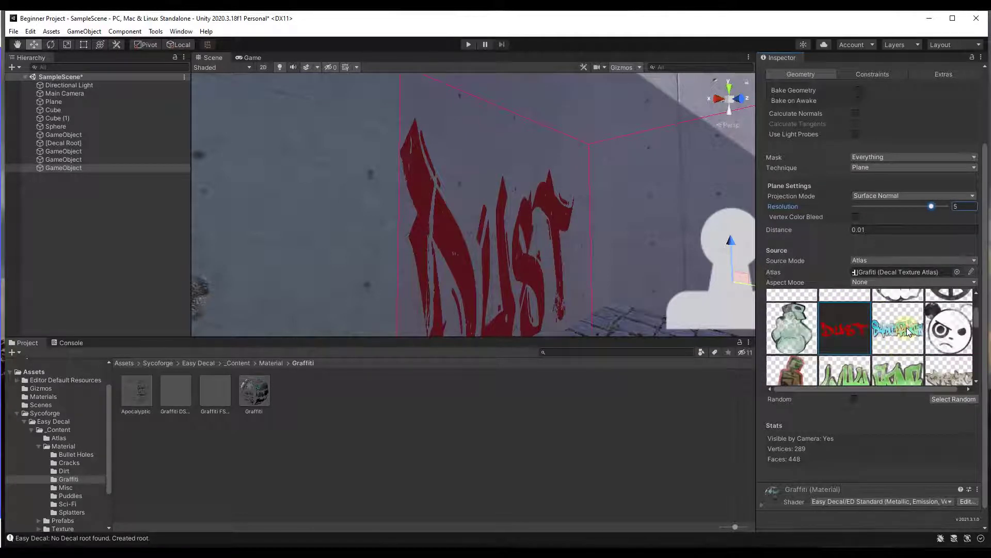
scroll(851, 157, up, 4)
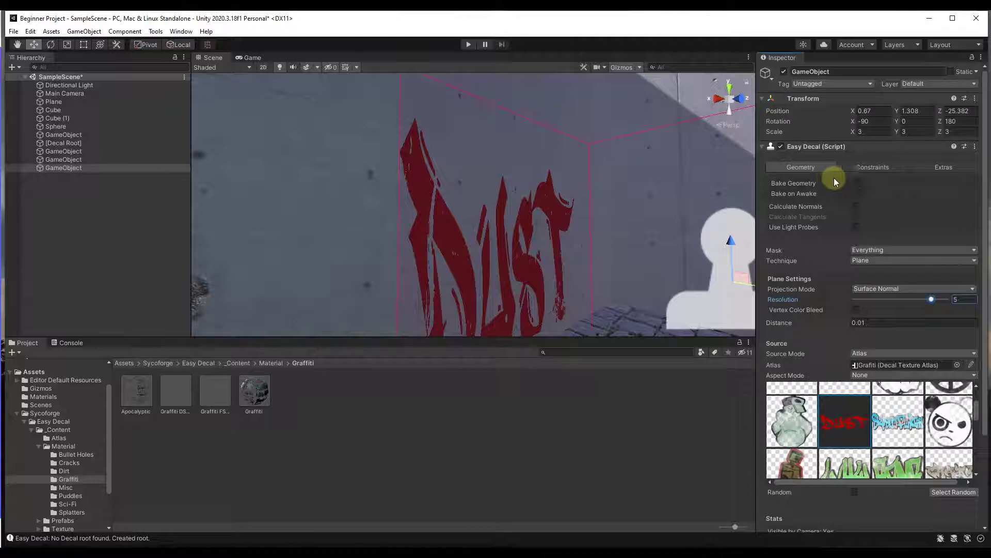
- Set the decal's scale back to 1 and choose the green graffiti
click(869, 132)
text(1)
key(Tab)
text(1)
key(Tab)
text(1)
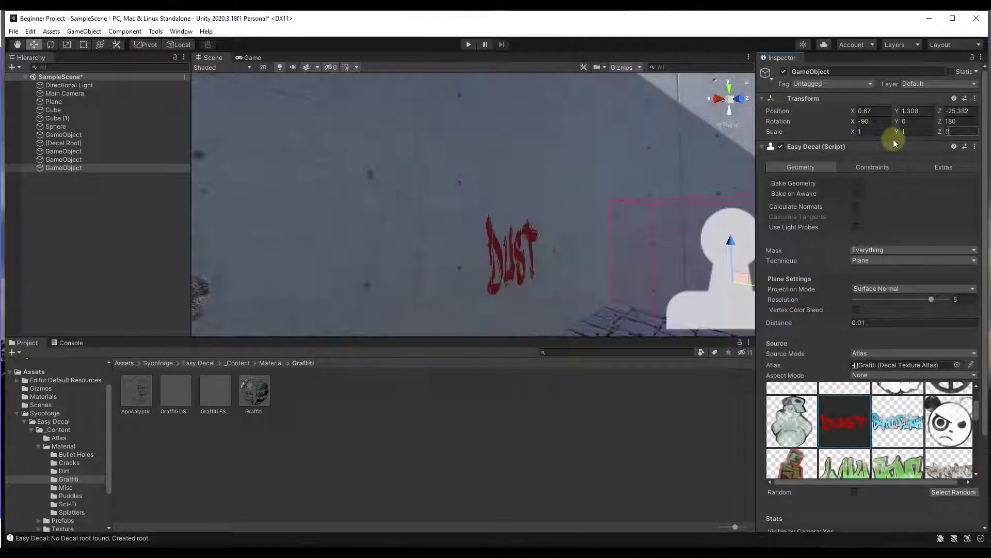
click(846, 462)
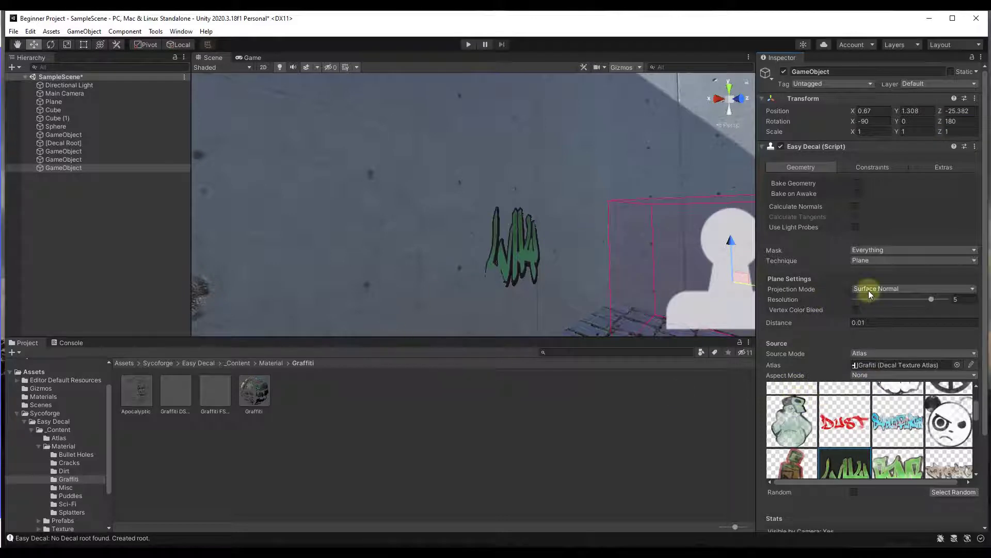
- Select the Apocalyptic atlas in the Atlas folder and open its regions in the widened Decal Atlas editor
click(53, 438)
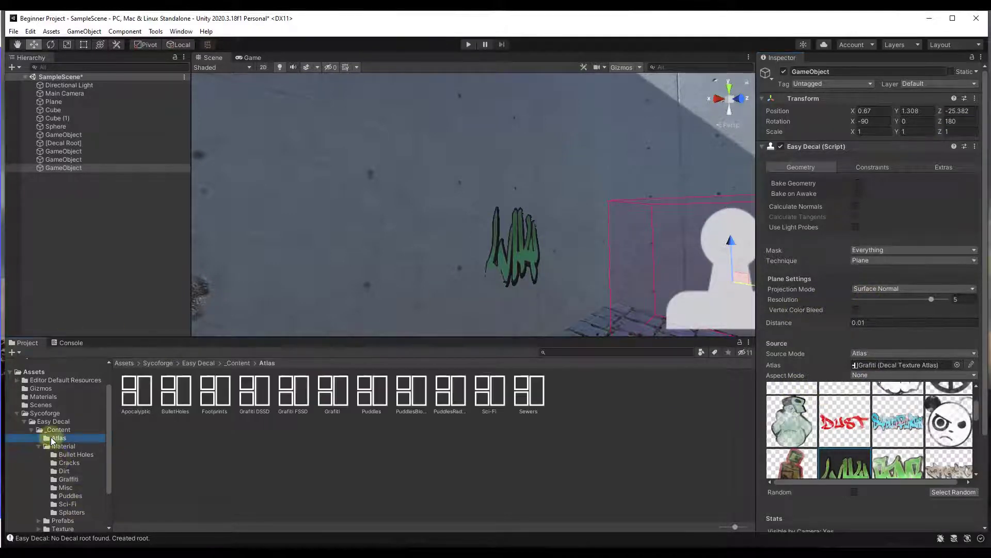
click(138, 387)
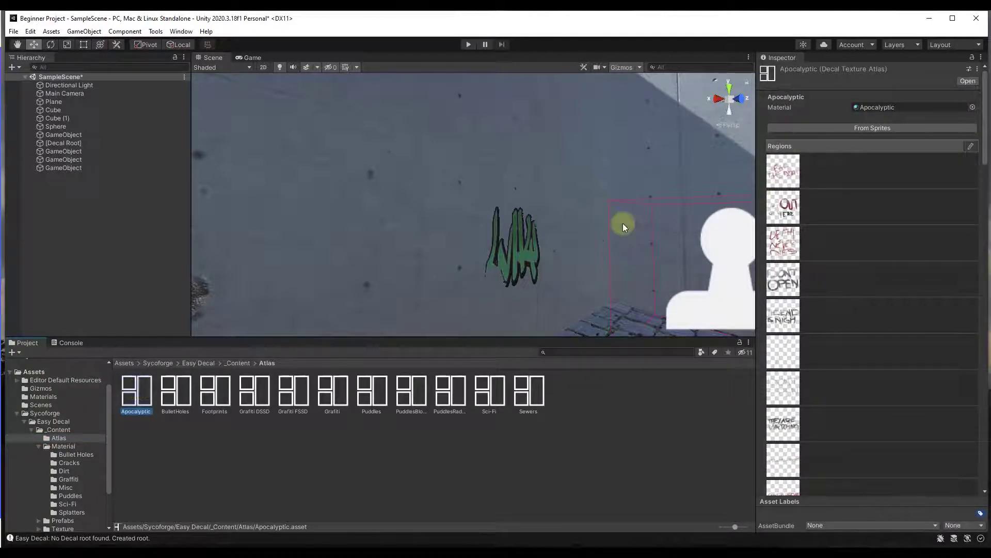
scroll(898, 230, down, 10)
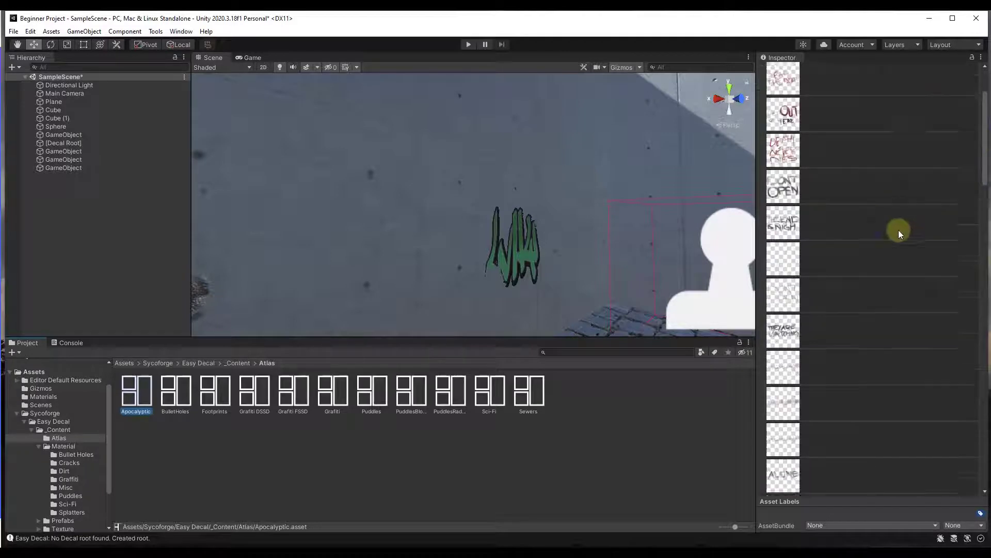
scroll(897, 311, up, 10)
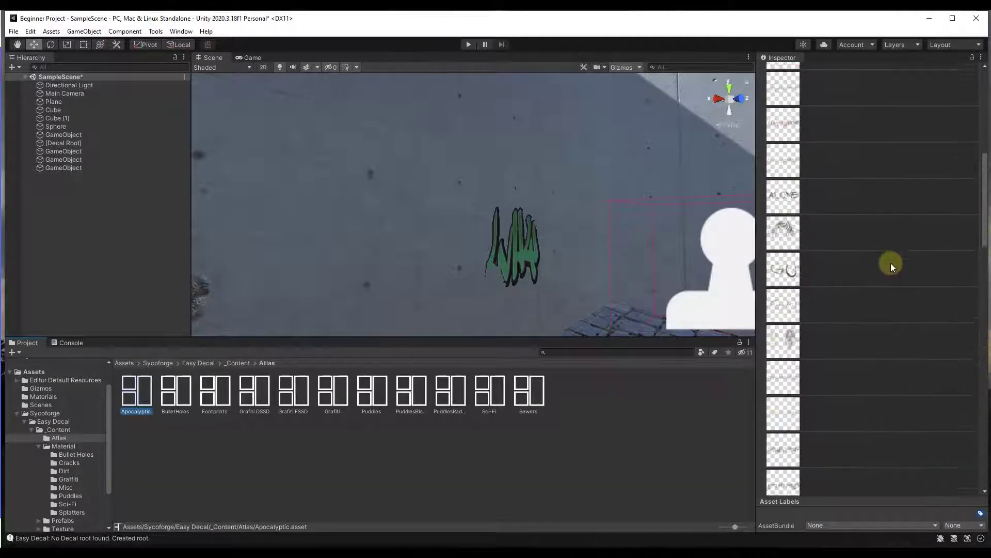
click(970, 145)
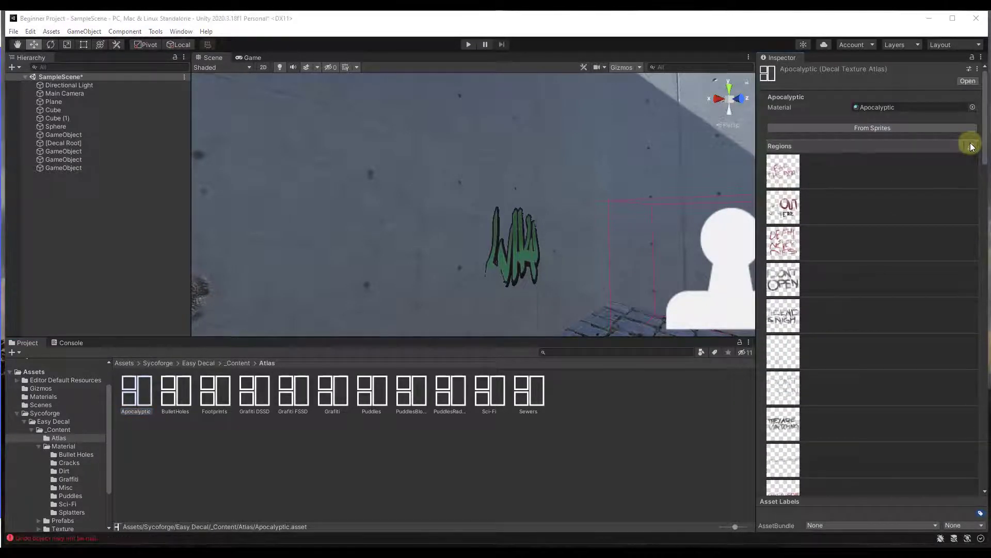
drag(548, 224, 180, 226)
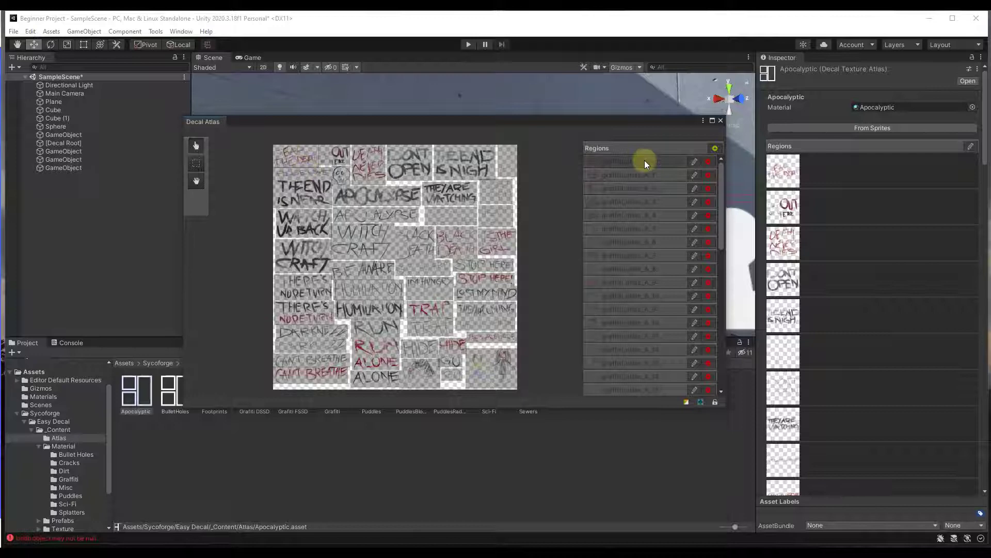
- Select the graffiti_atlas_A_2, DONT OPEN and END IS NIGH regions, discarding unapplied changes
click(364, 170)
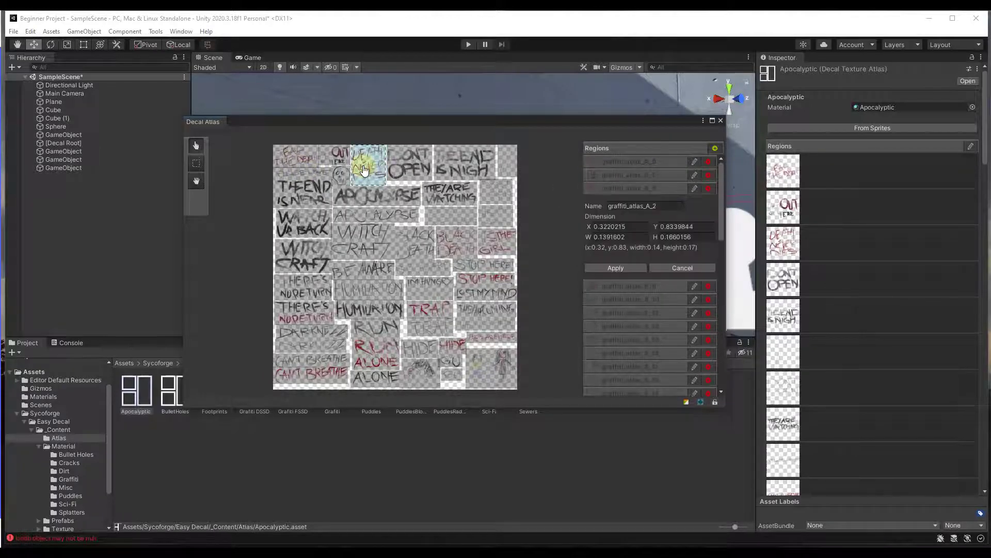
click(416, 165)
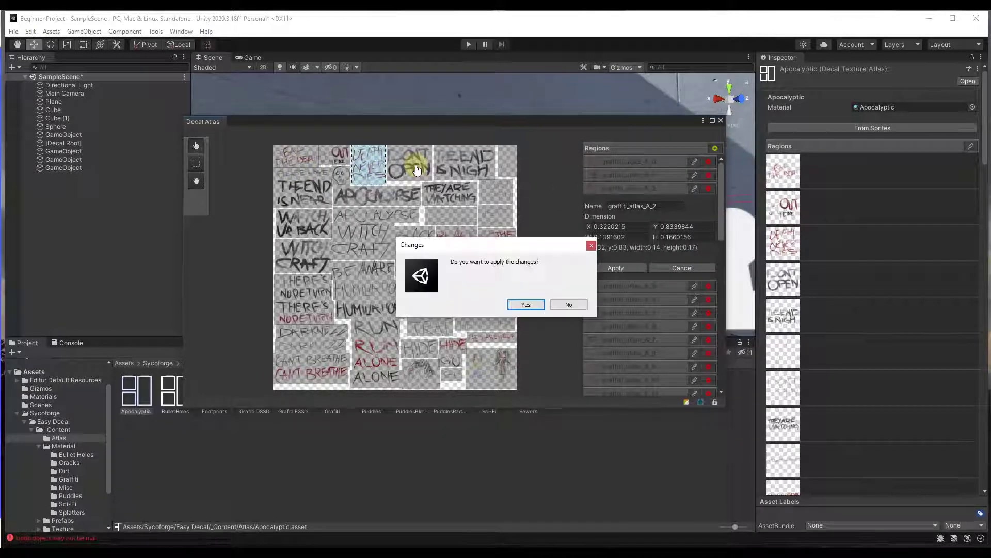
click(568, 305)
click(465, 165)
click(568, 305)
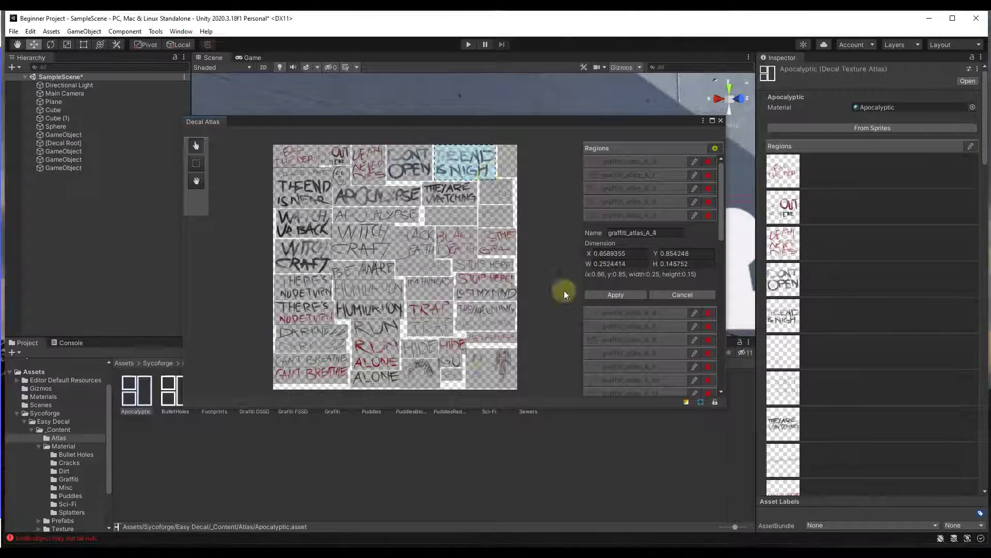
- Nudge the END IS NIGH region slightly right, apply the bounds, close the editor, and return to the manual
click(474, 175)
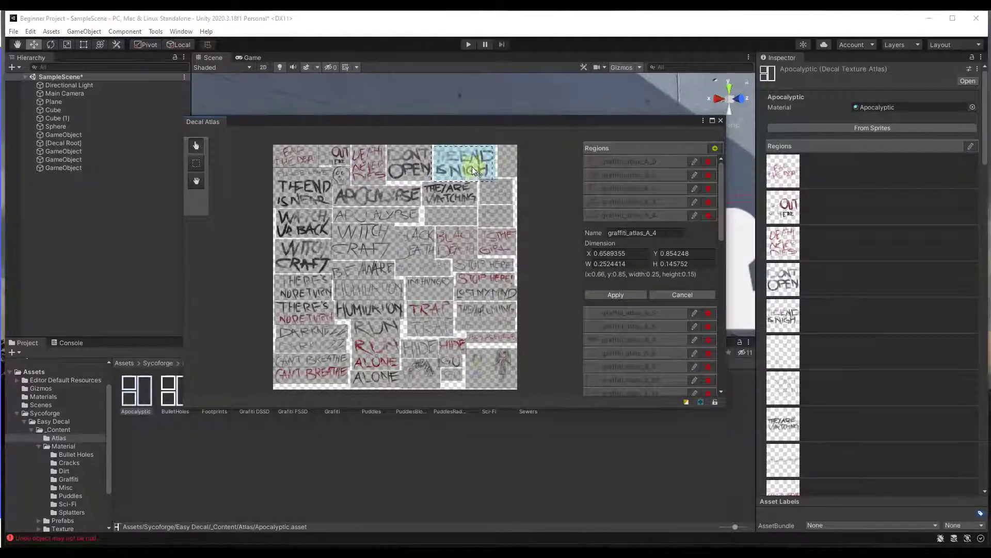
drag(472, 166, 475, 164)
click(617, 293)
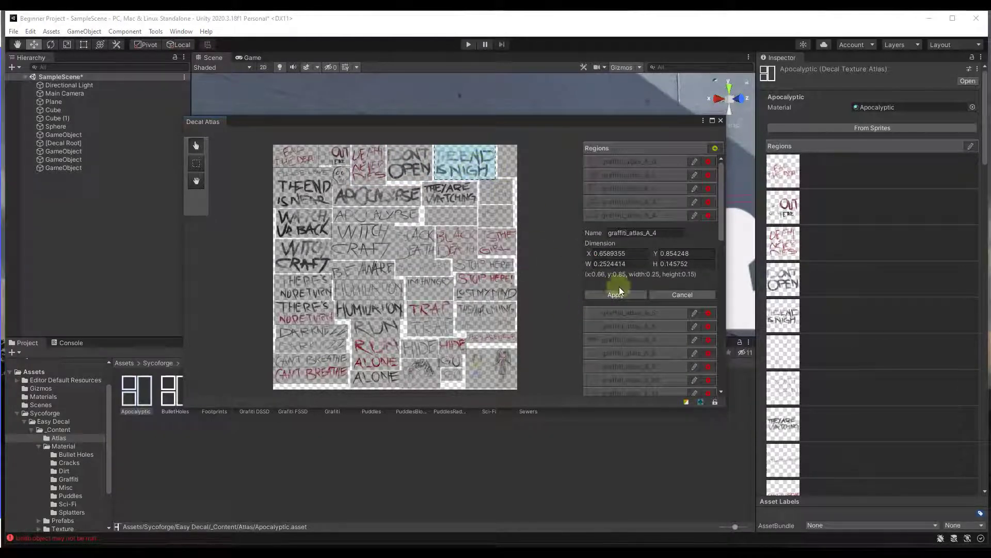
click(475, 178)
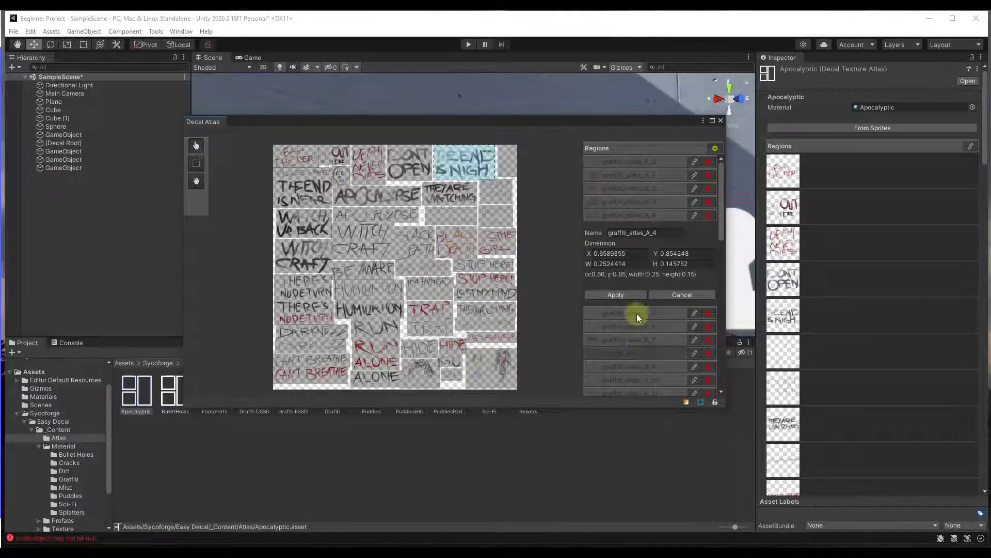
click(721, 121)
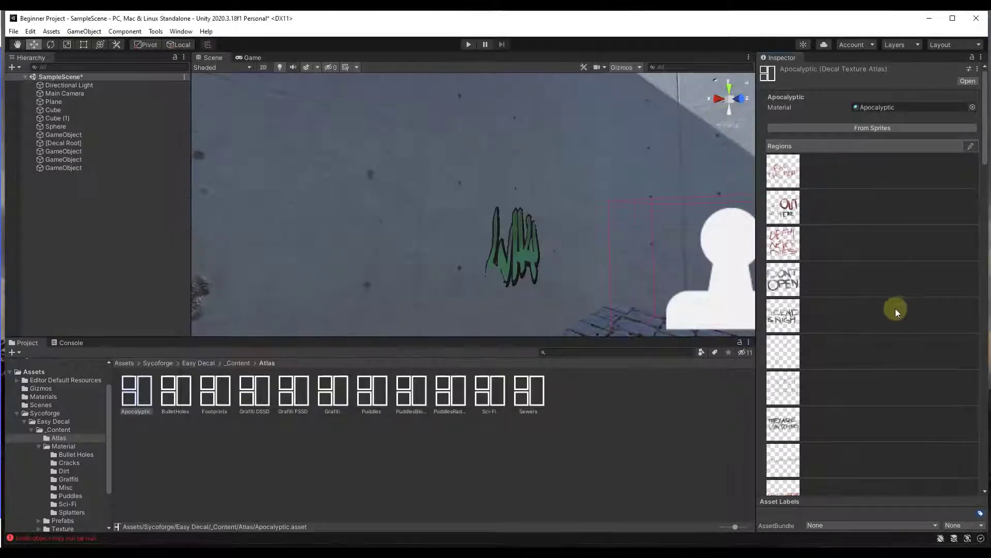
key(alt+Tab)
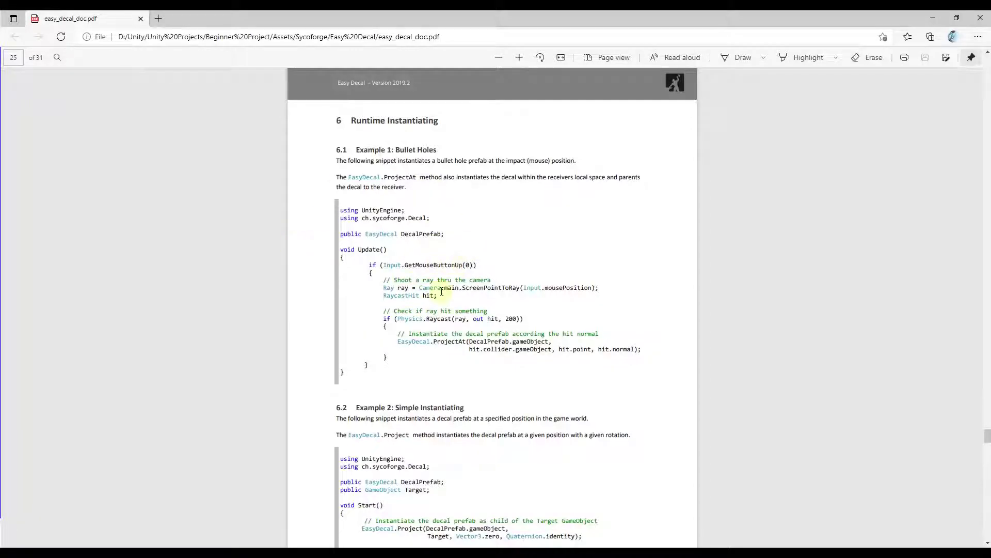